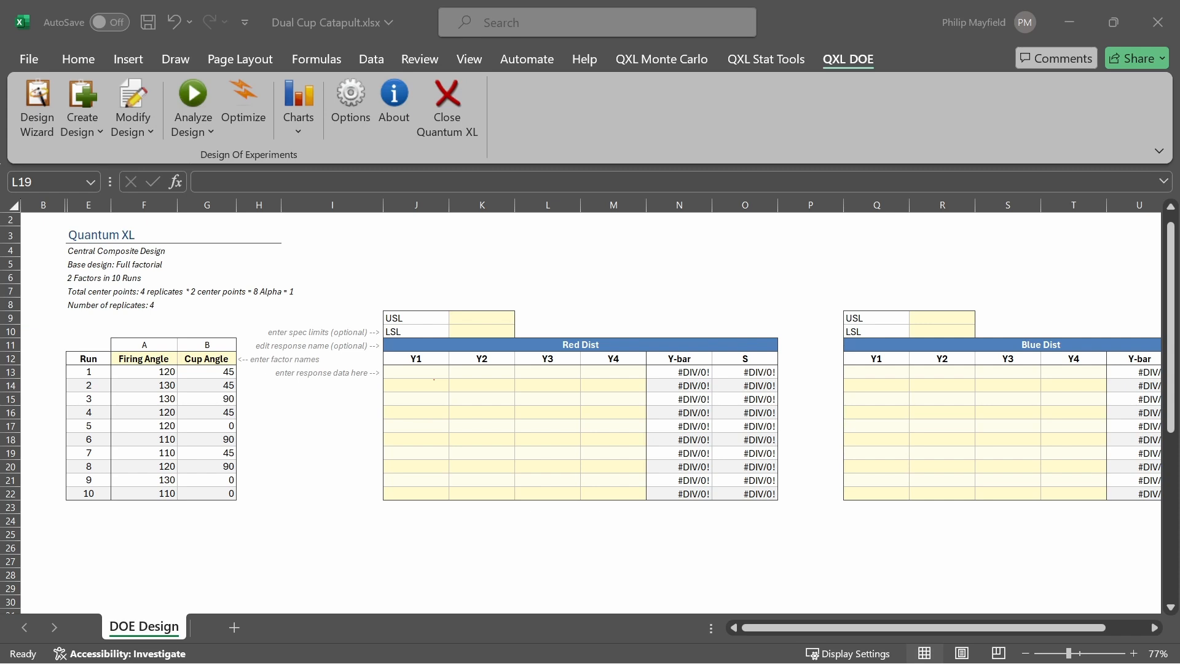
left_click(284, 471)
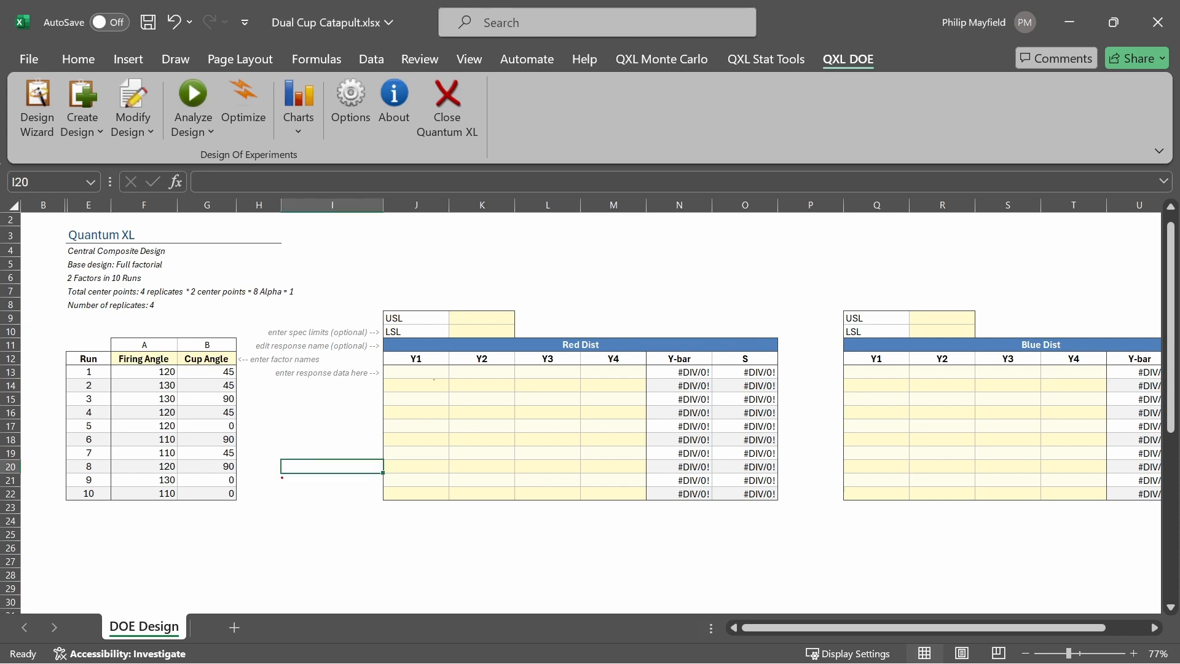
left_click(332, 372)
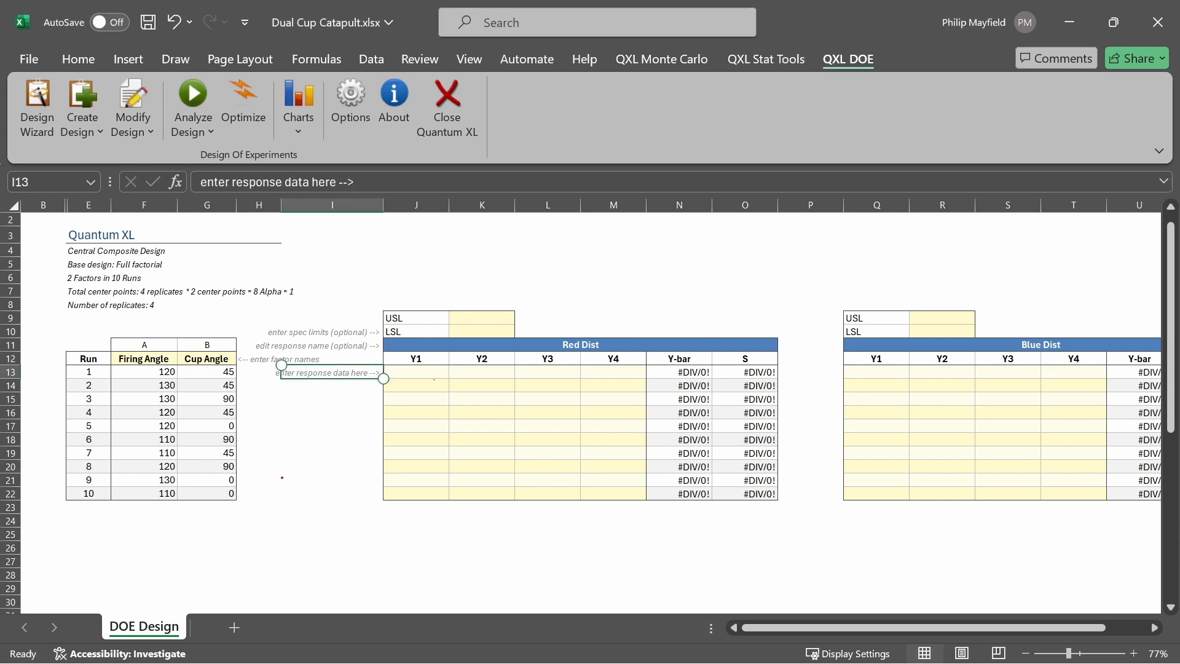
left_click_drag(158, 328, 167, 332)
- Switch to the virtual dual catapult in Chrome, pull the arm to an angle of 93, and try its cup, bungee and pin controls
key("alt+Tab")
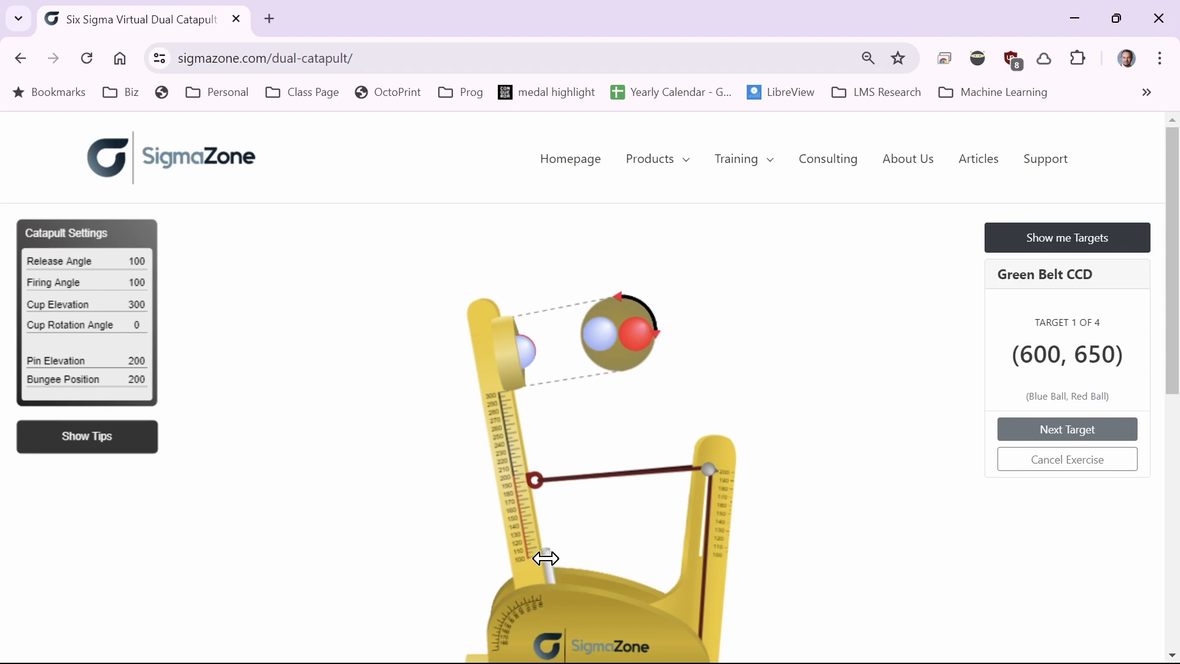
mouse_move(545, 558)
left_mouse_down()
mouse_move(506, 559)
mouse_move(561, 553)
left_mouse_up()
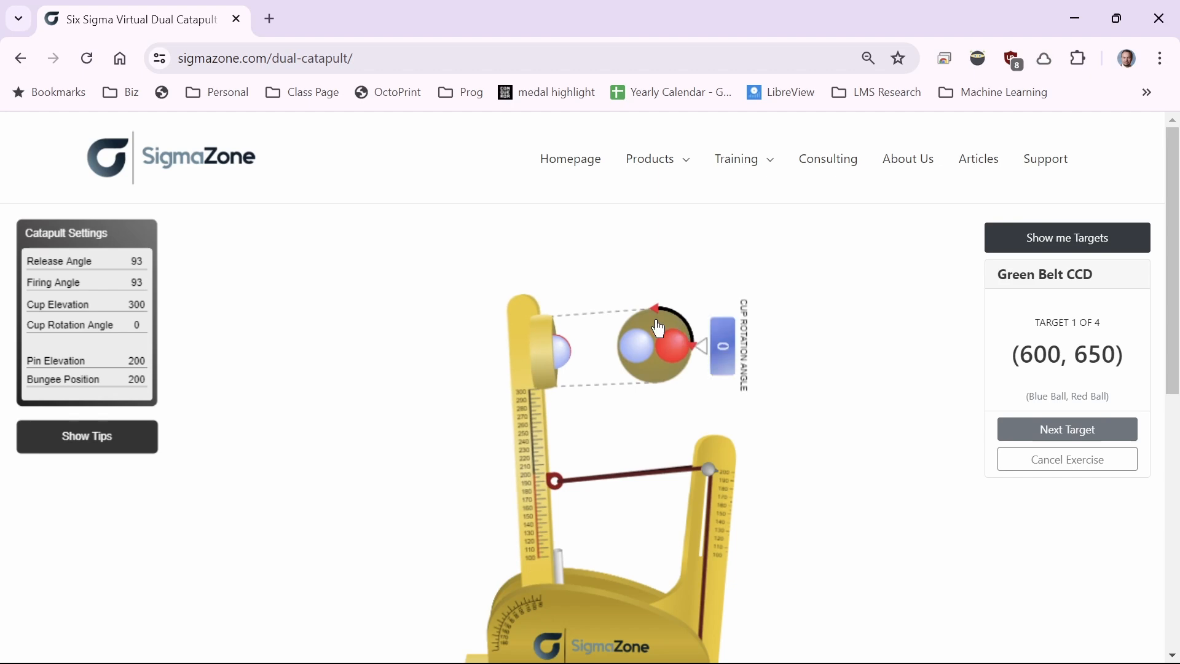
mouse_move(658, 329)
left_mouse_down()
mouse_move(639, 328)
mouse_move(675, 323)
left_mouse_up()
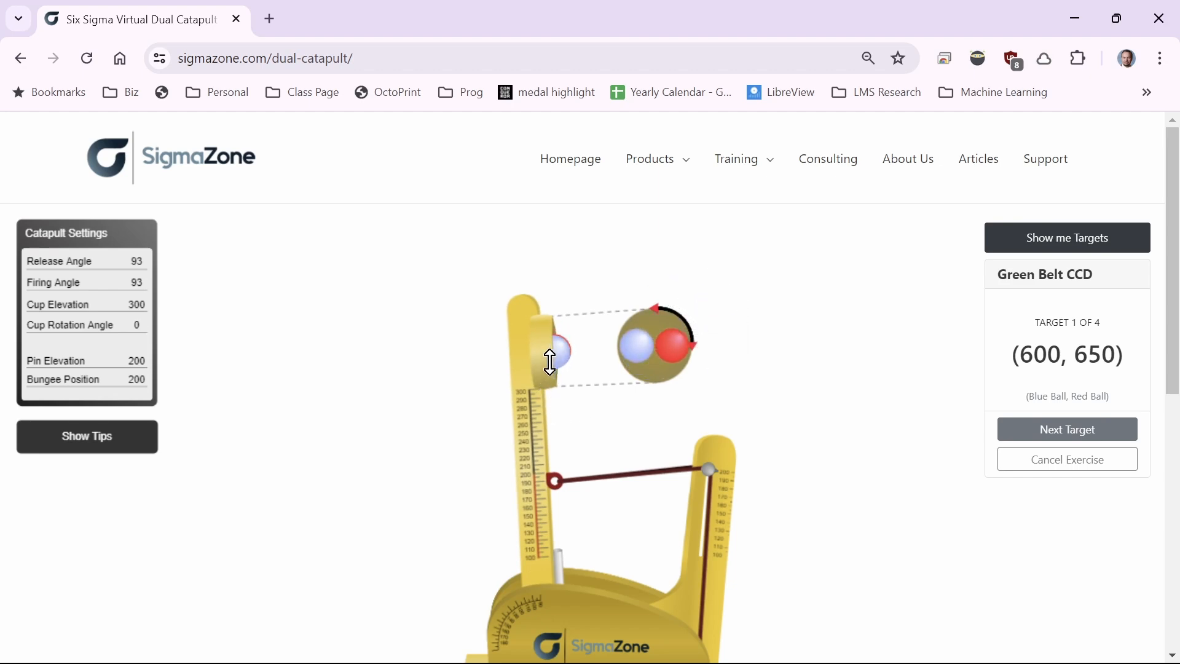
mouse_move(550, 362)
left_mouse_down()
mouse_move(551, 376)
mouse_move(550, 363)
left_mouse_up()
left_click_drag(554, 481, 554, 481)
mouse_move(712, 474)
left_mouse_down()
mouse_move(711, 495)
mouse_move(719, 470)
left_mouse_up()
scroll(805, 514, "down", 1)
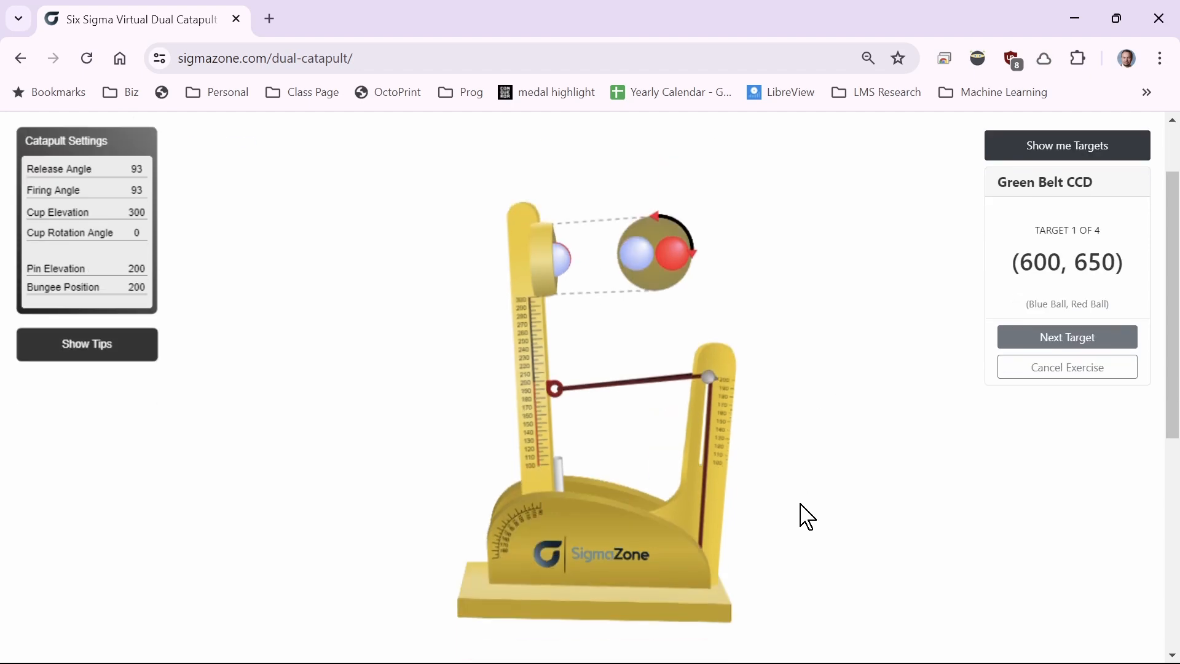
left_click_drag(525, 241, 134, 653)
- Switch back to the Dual Cup Catapult workbook in Excel and add a new worksheet named Constants
key("alt+Tab")
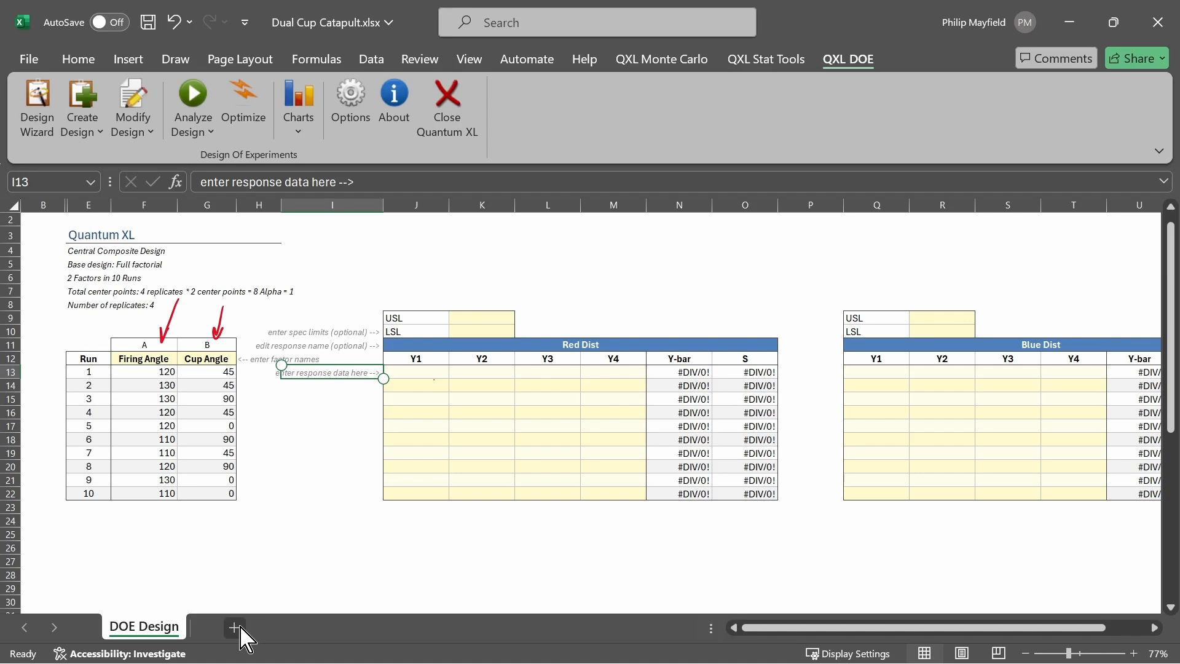
left_click(239, 627)
double_click(230, 627)
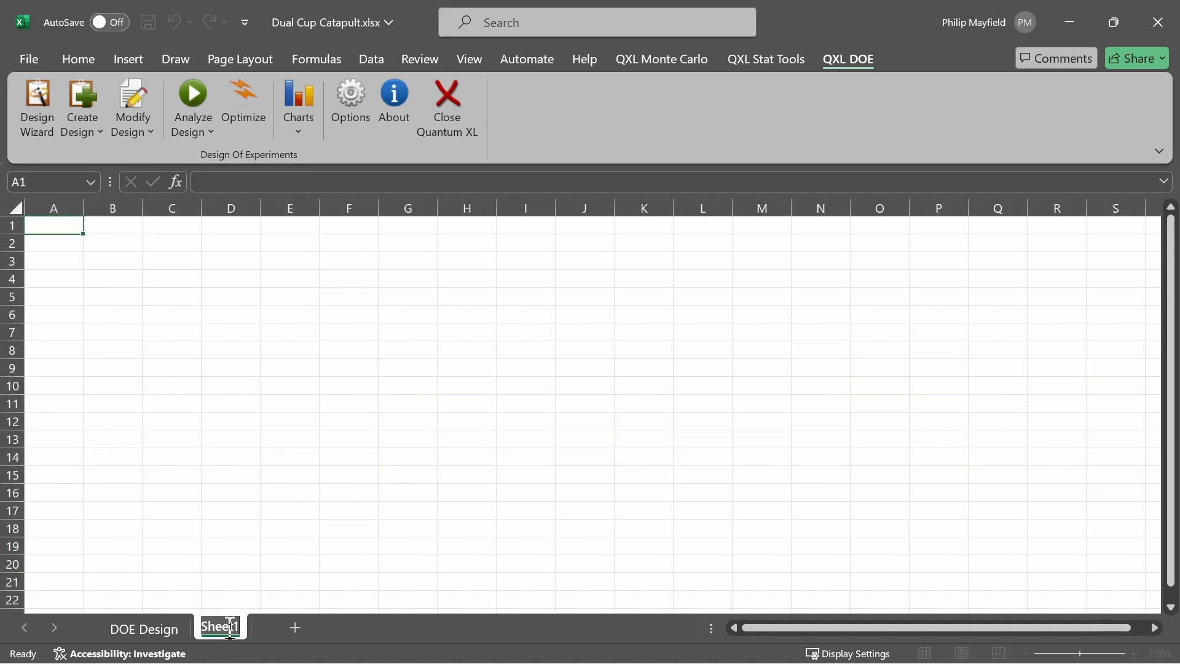
type("Constants")
key("Return")
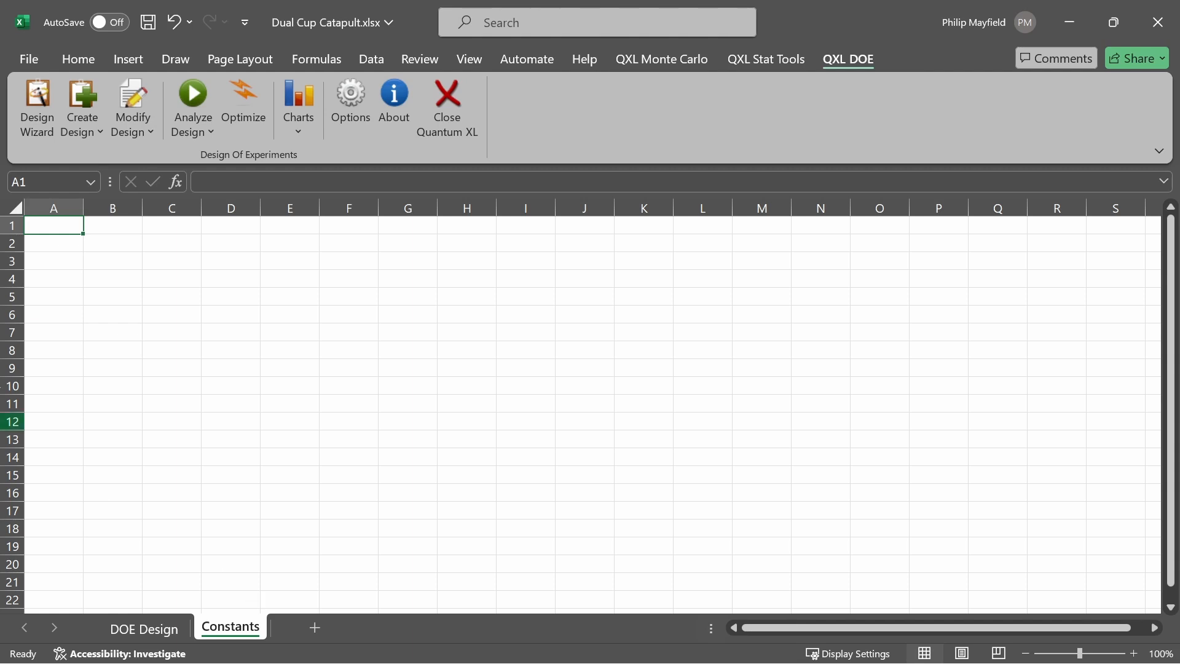
- Enter the column headers Name in A1 and Value in B1 of the Constants sheet
left_click(66, 239)
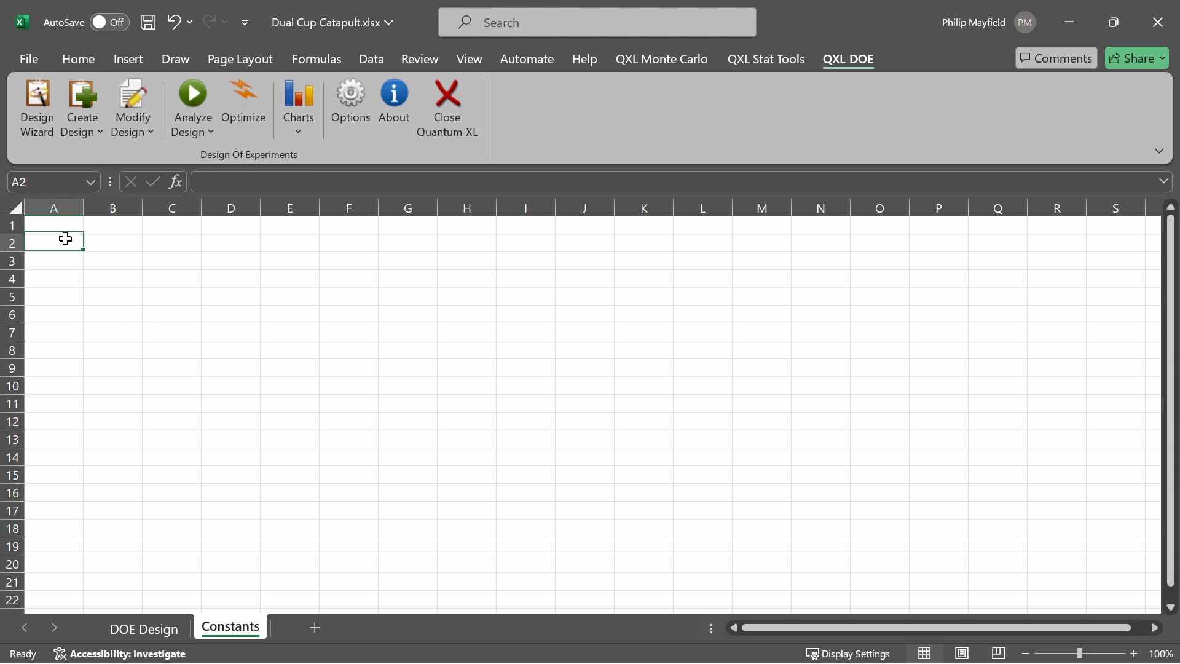
type("Re")
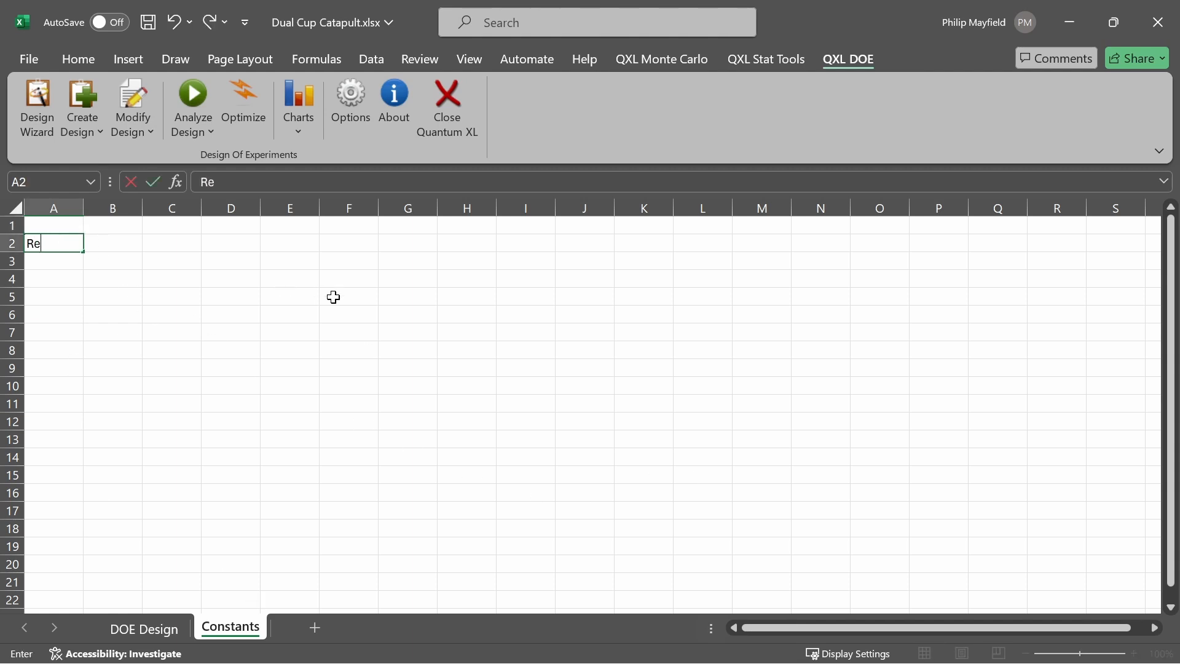
key("BackSpace")
key("BackSpace")
key("Up")
type("Name")
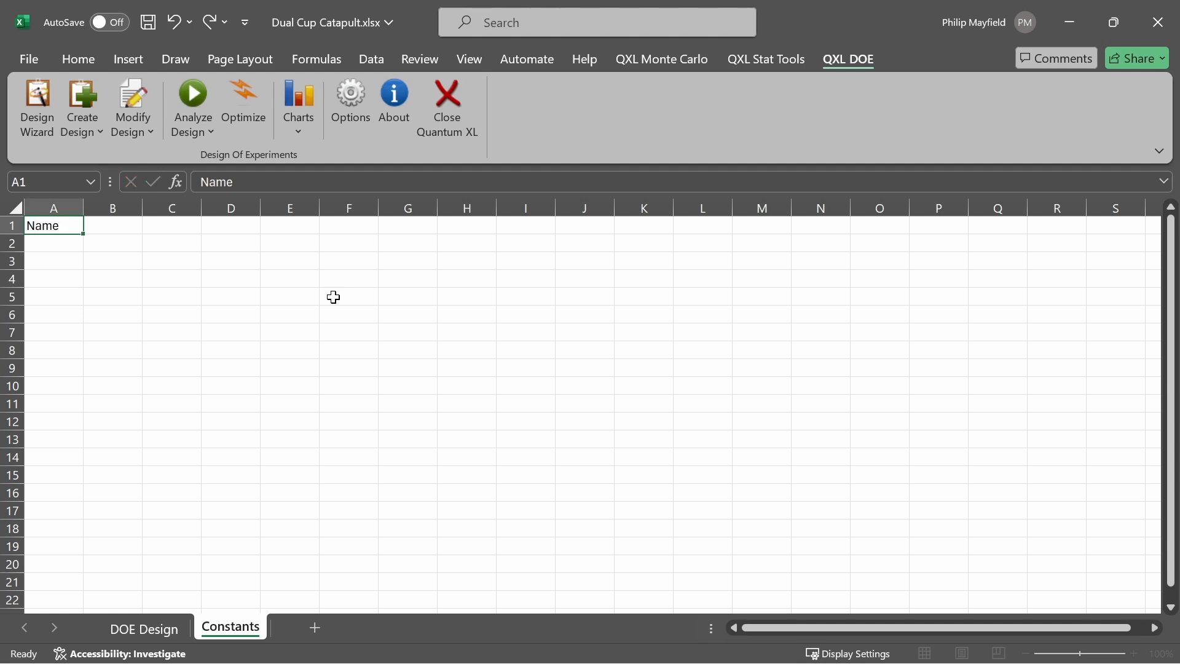
key("Tab")
type("Value")
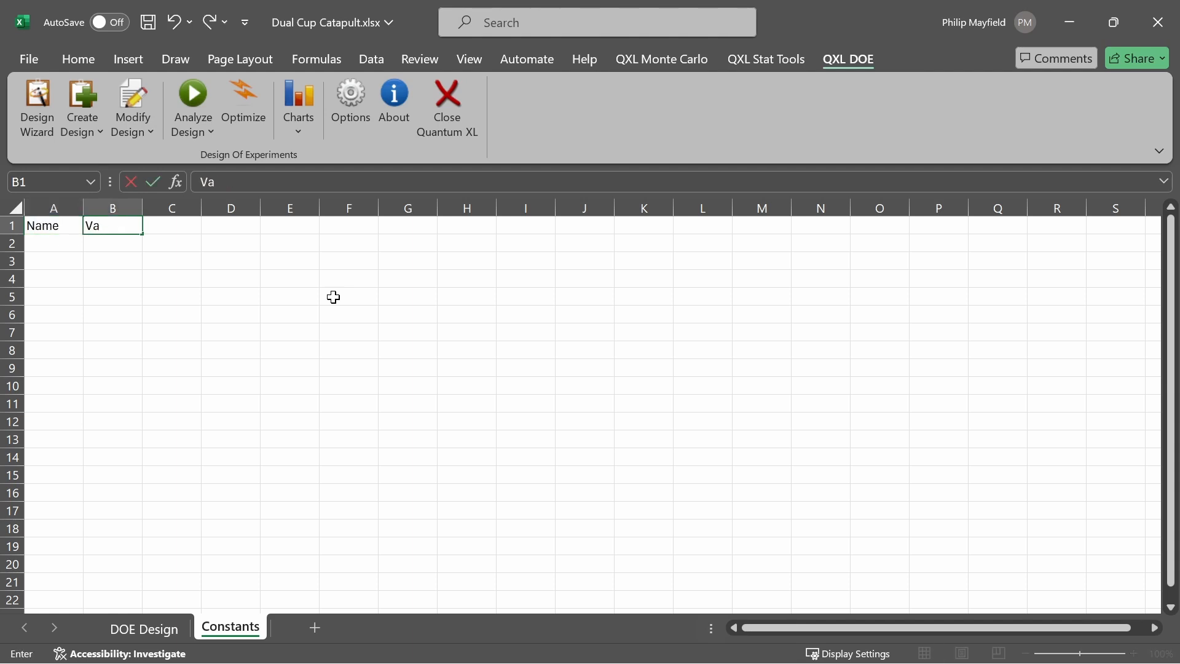
key("Return")
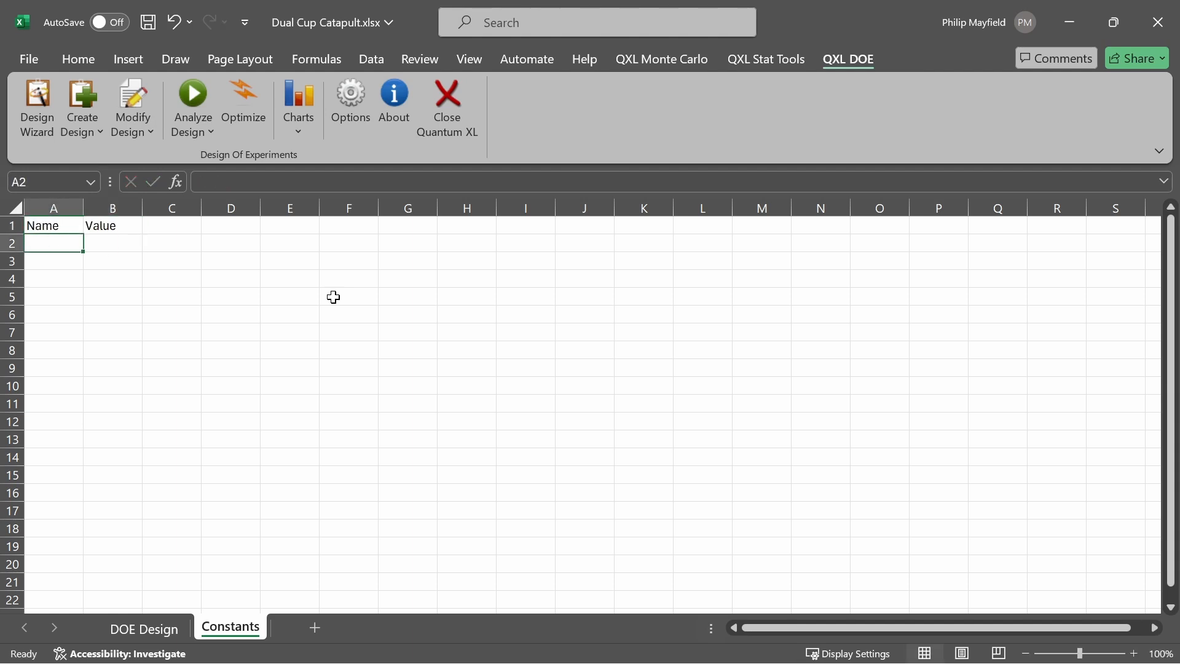
- List the constants Release Angle with value 185 and Cup Elev with value 300 in rows 2 and 3
type("Release Angle")
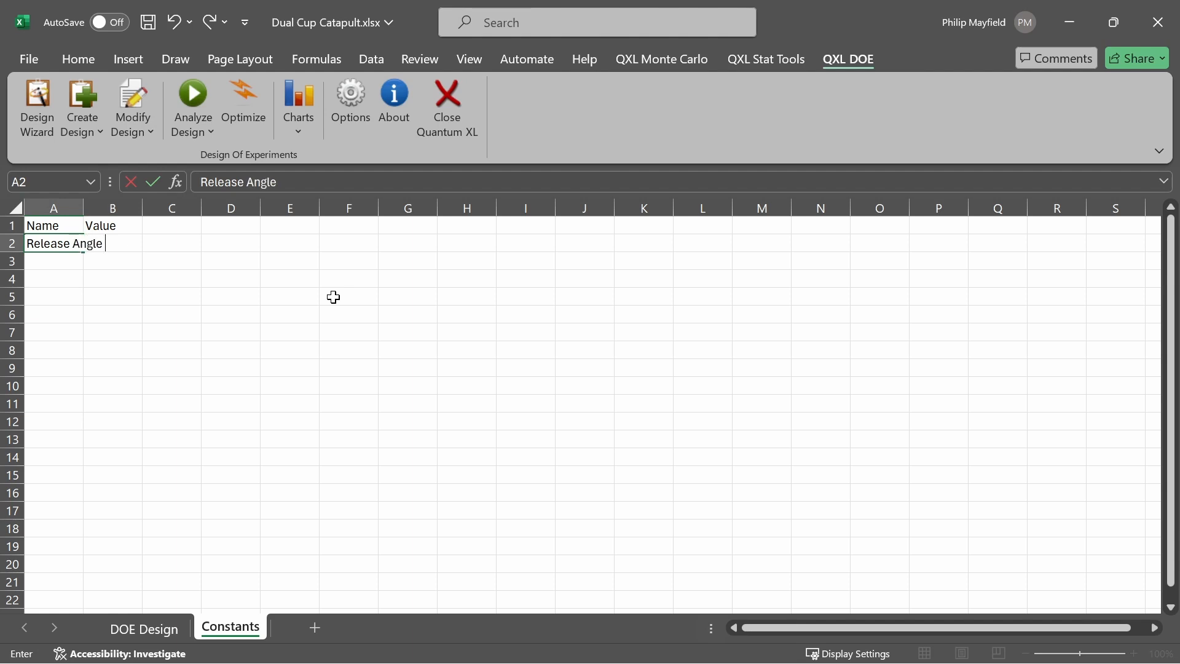
key("Tab")
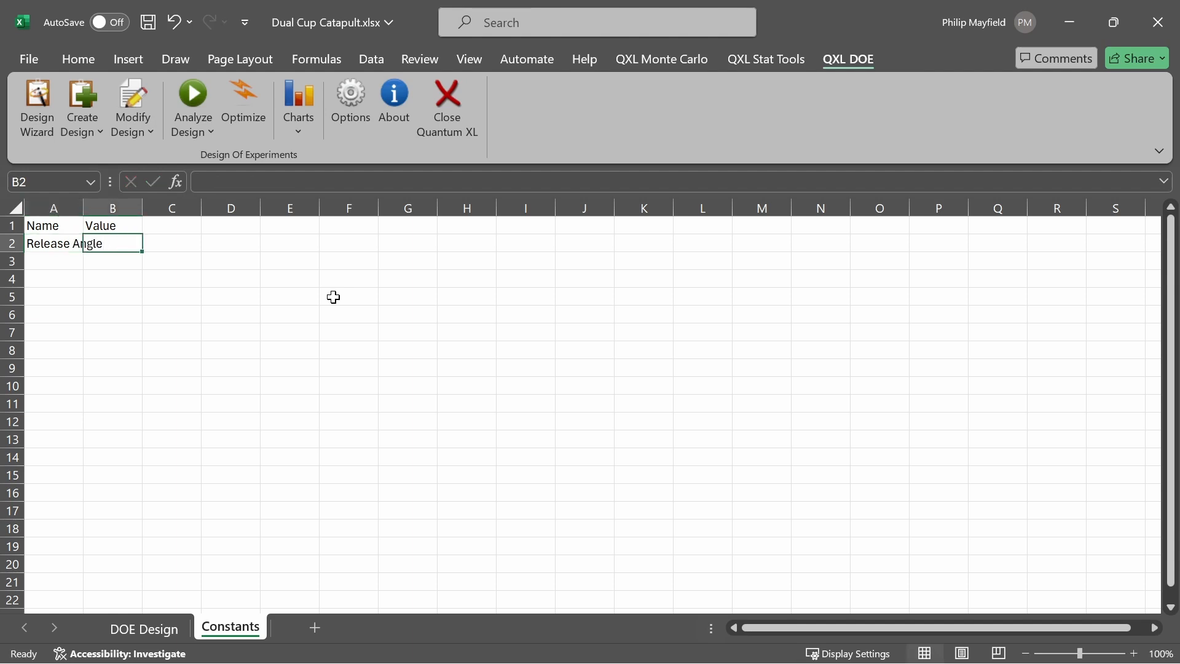
type("185")
key("Return")
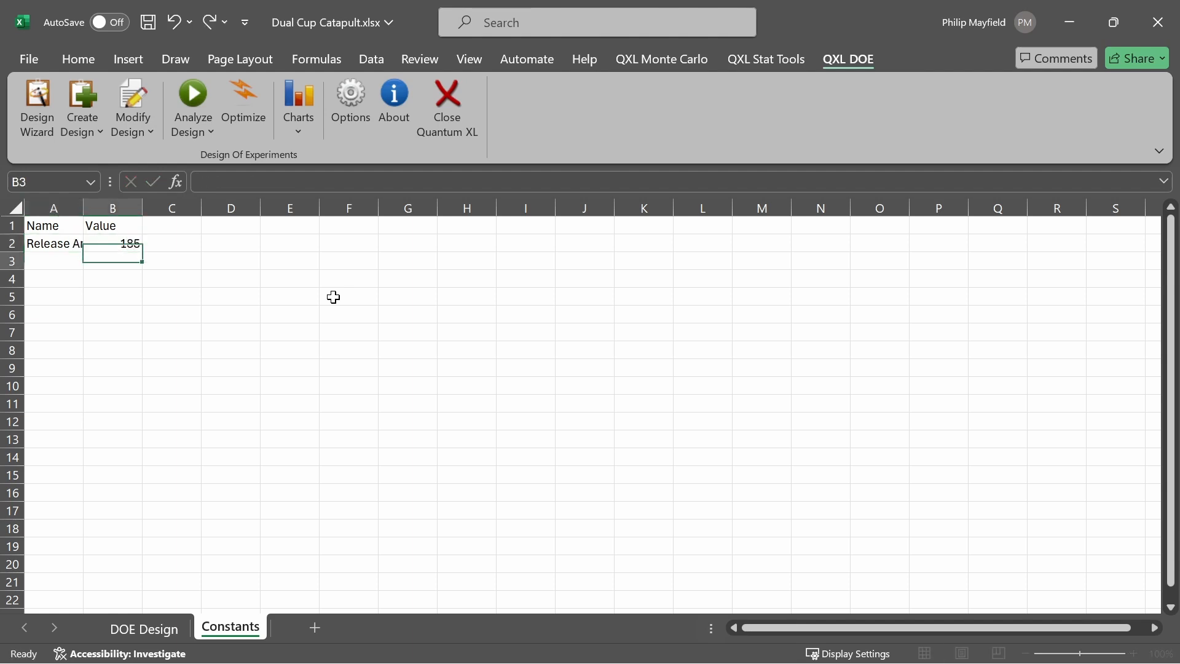
type("Cup E")
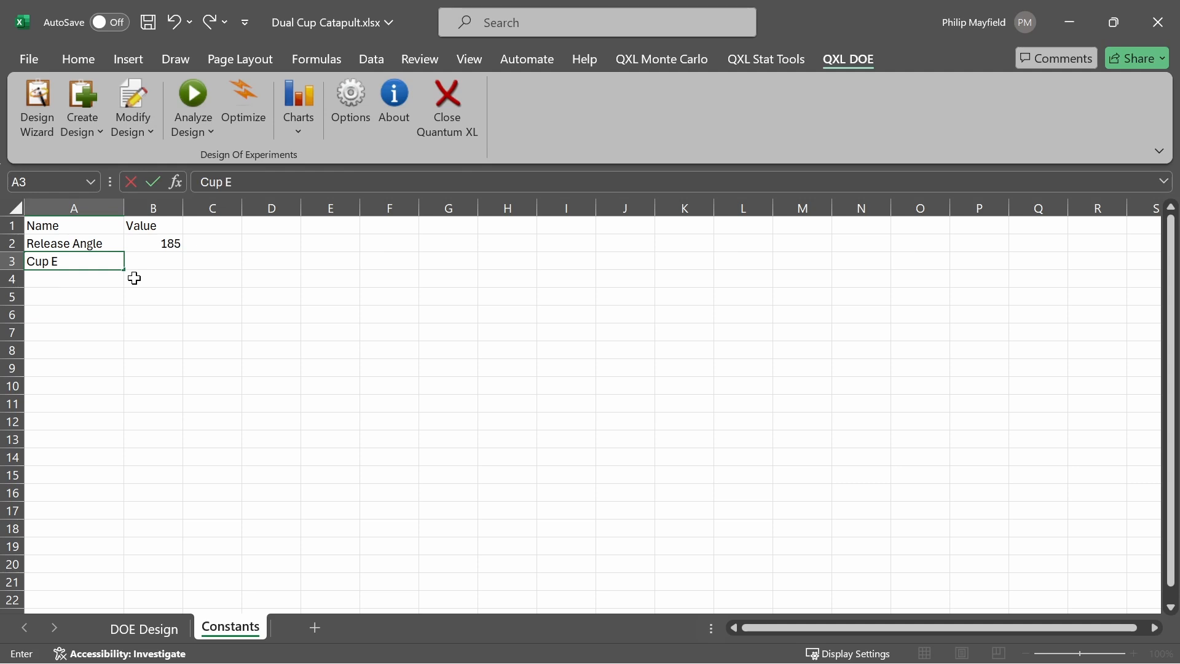
type("lev")
key("Tab")
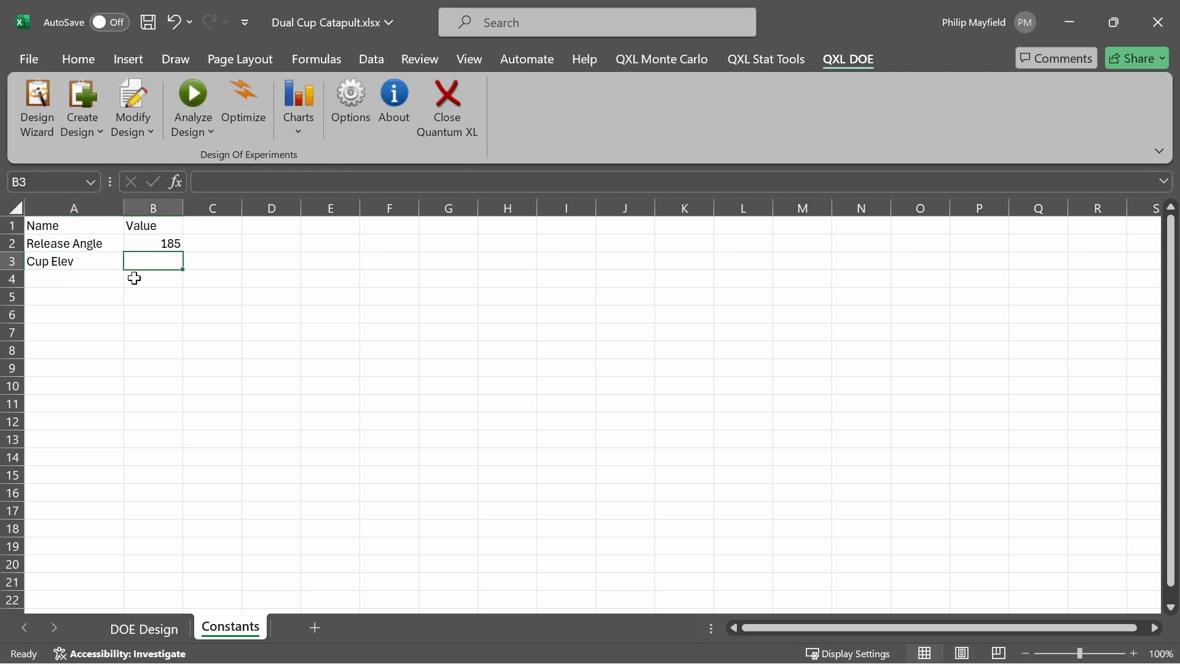
type("300")
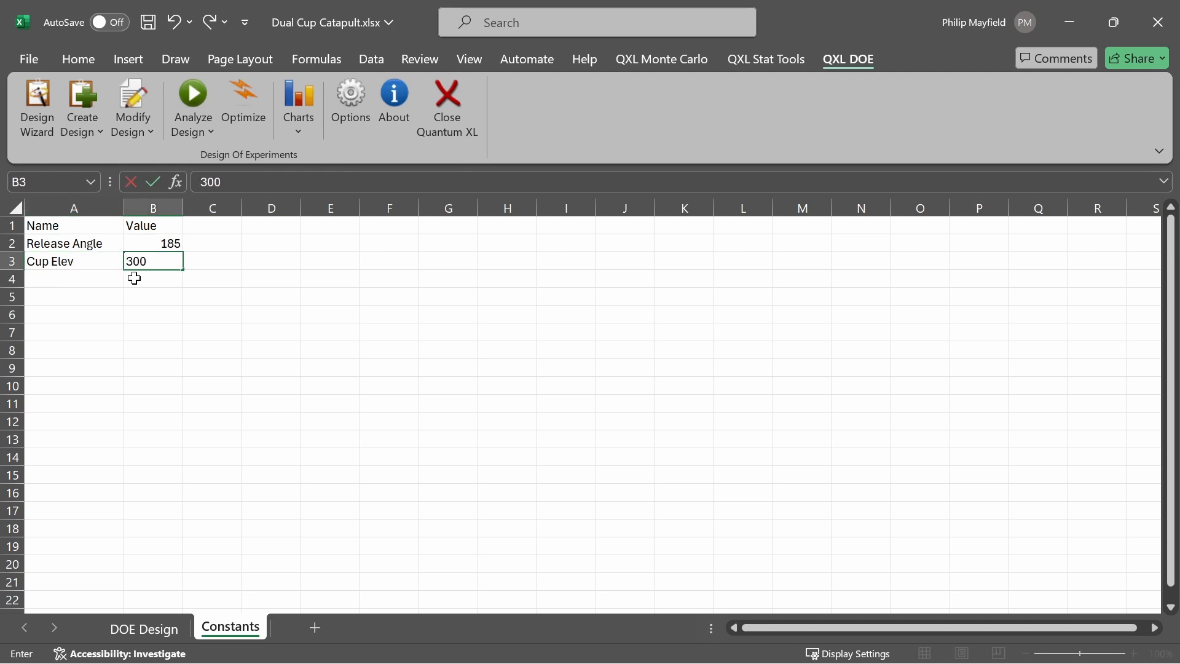
key("Return")
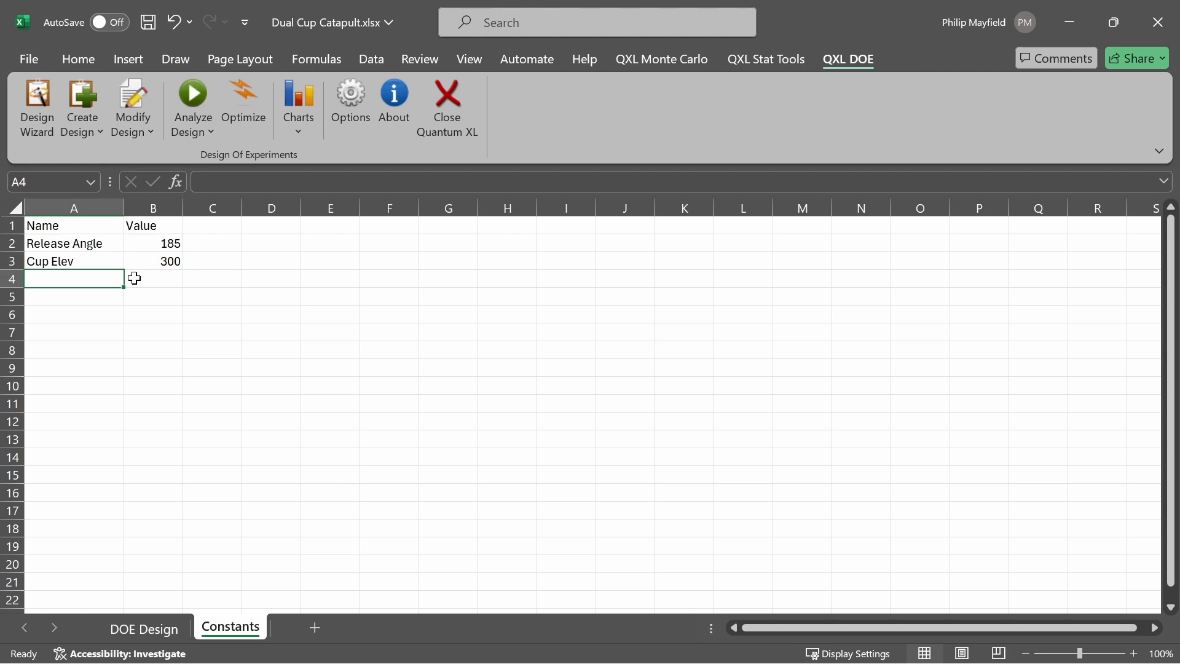
- List the constants Pin Elev with value 200 and Bunge Pos with value 200 in rows 4 and 5
type("Pin Elev")
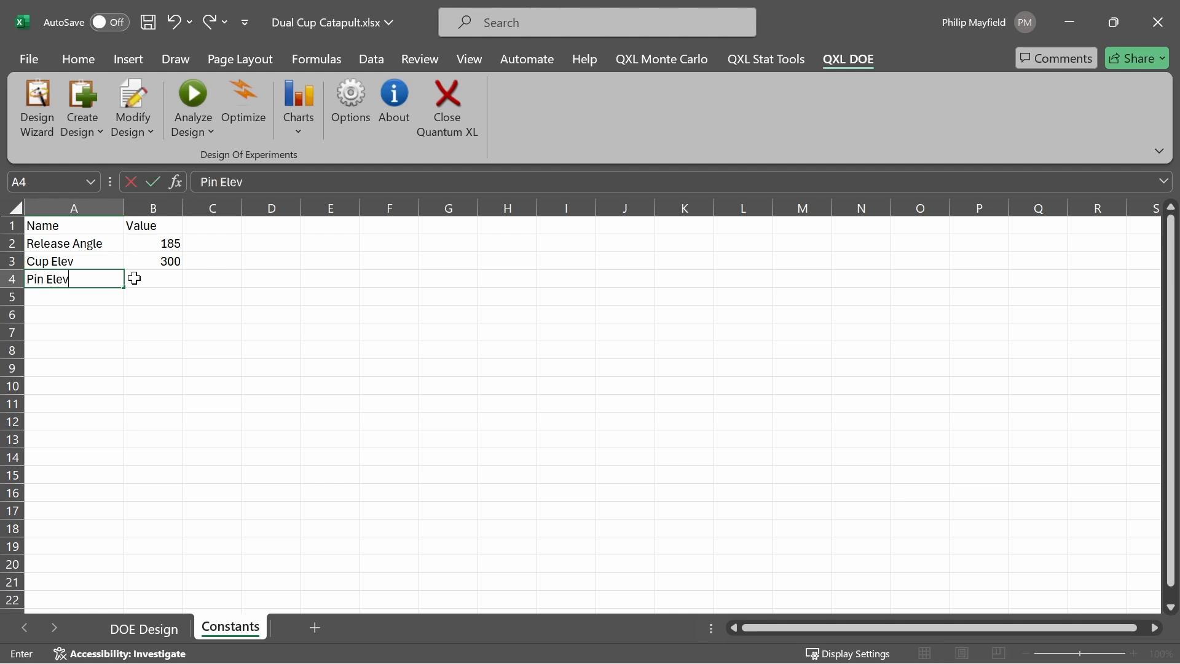
key("Tab")
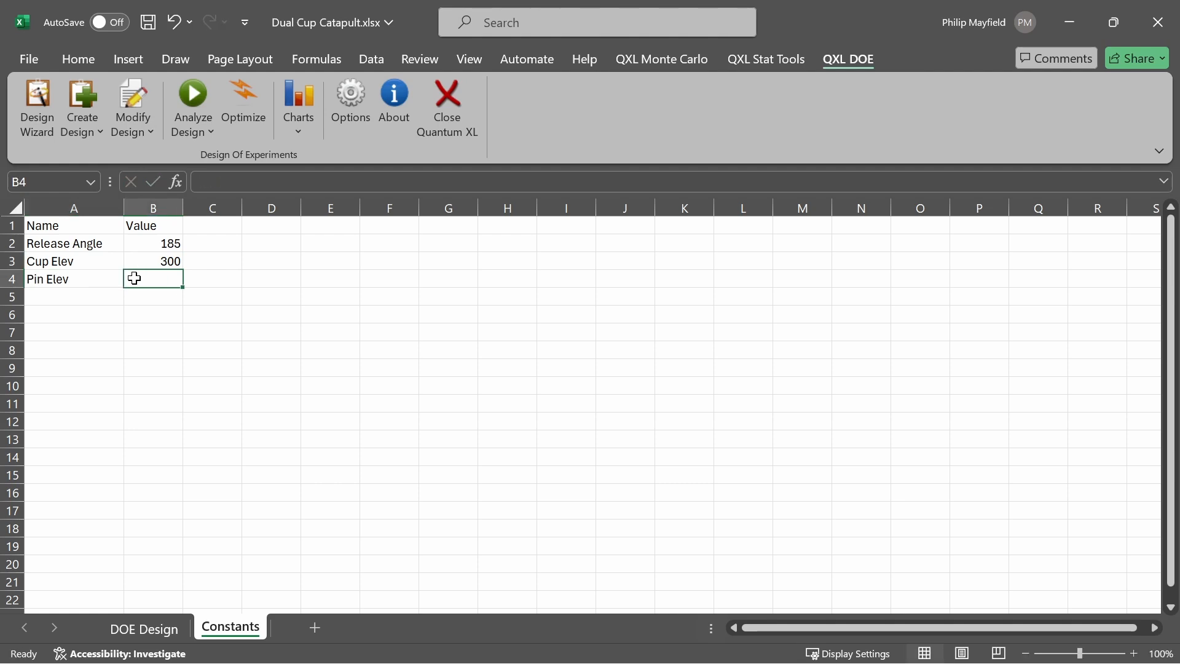
type("200")
key("Return")
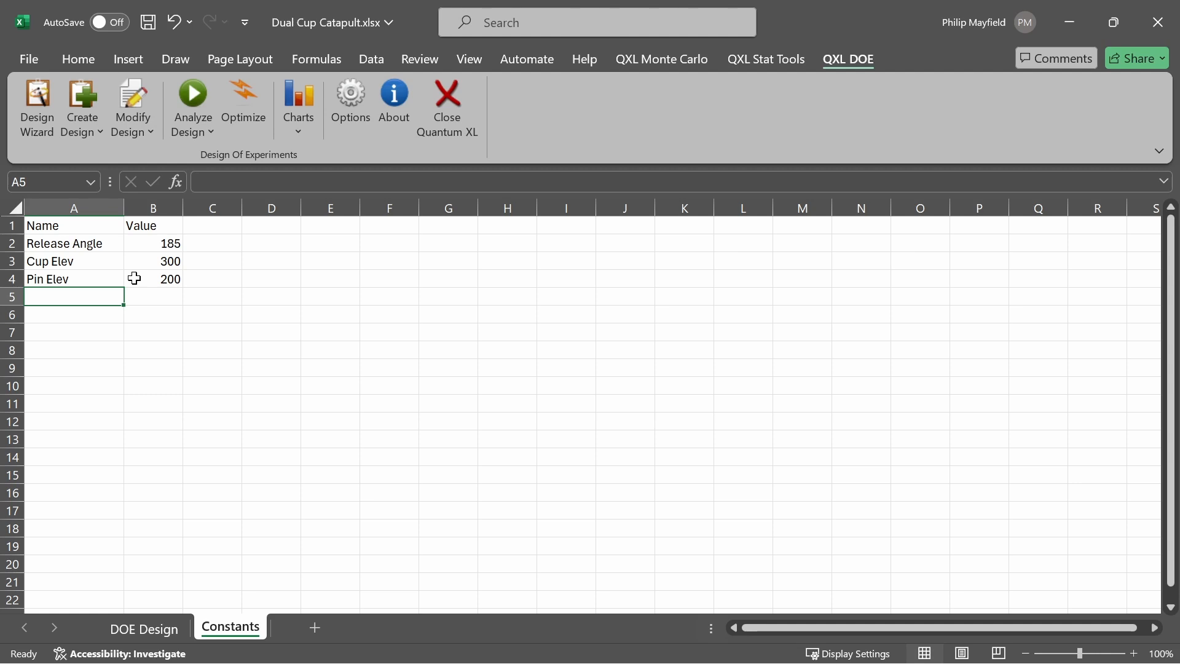
type("Bung")
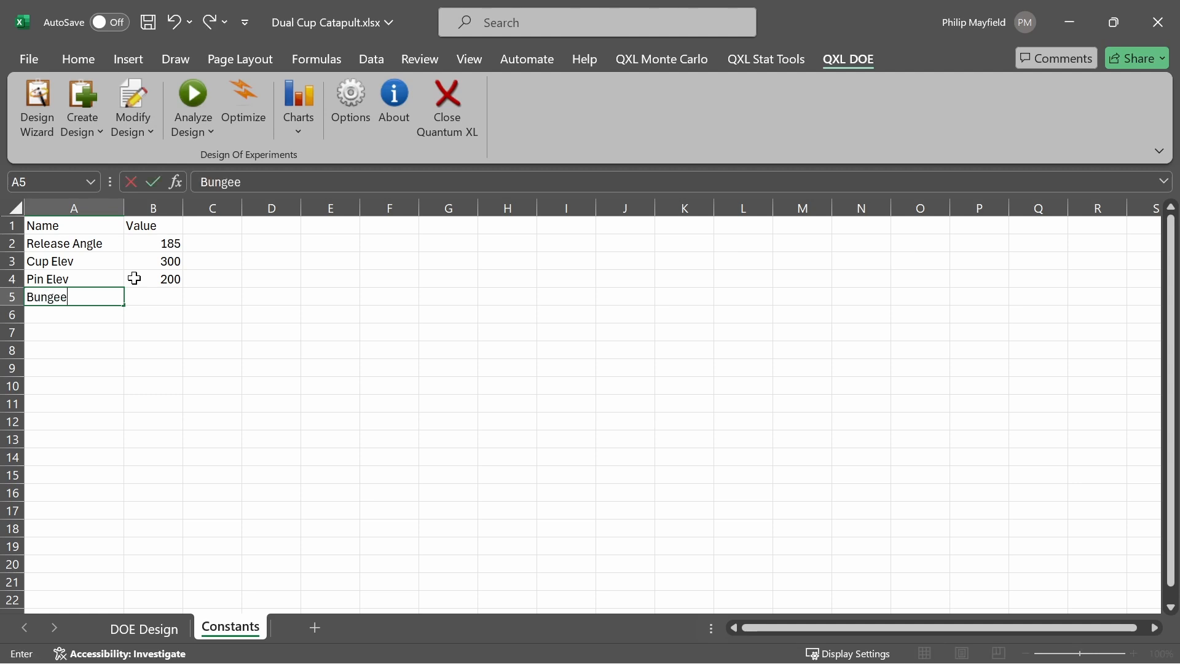
type("e Pos")
key("Tab")
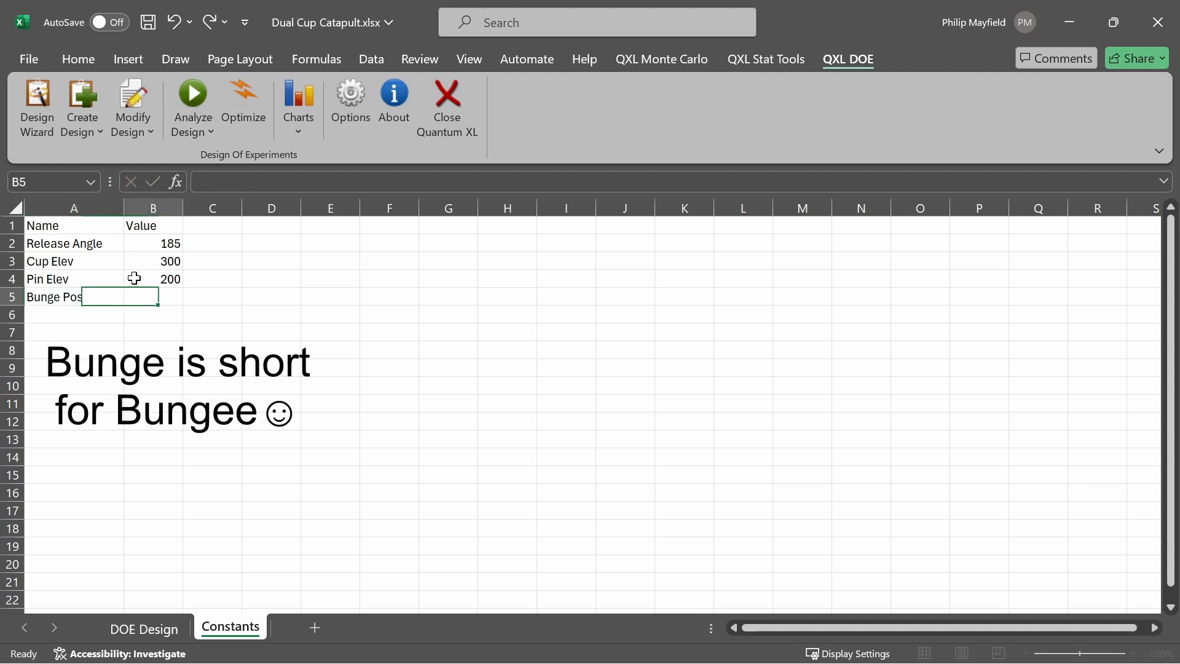
type("200")
key("Return")
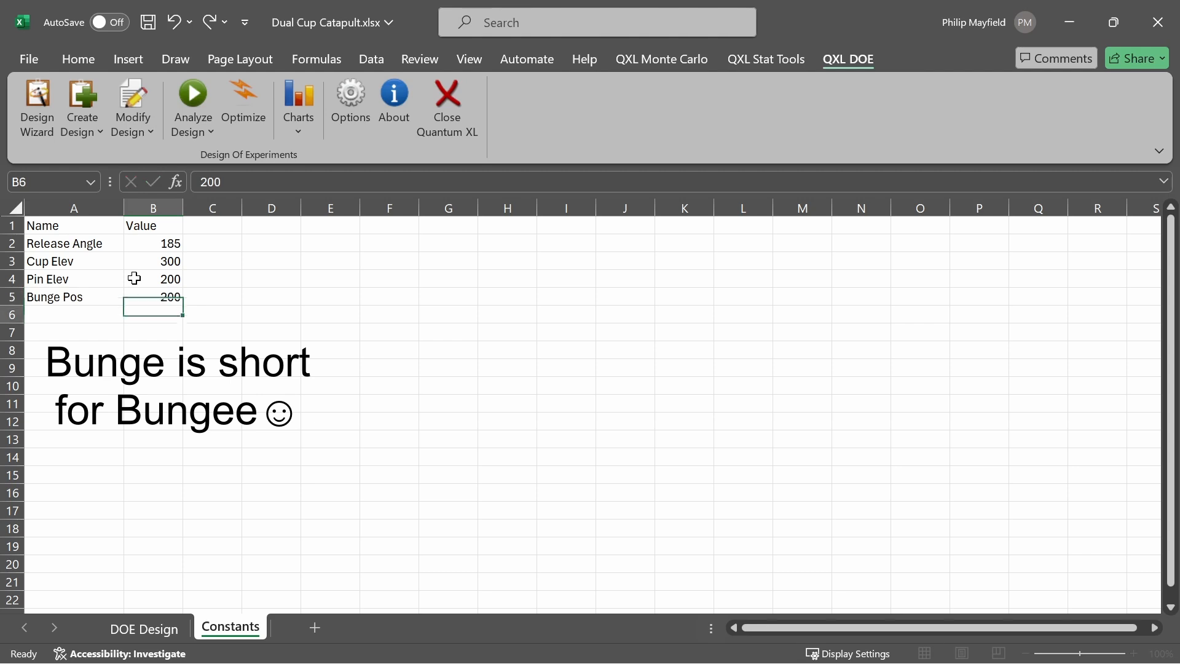
- Return to the DOE Design sheet and check the blue and red ball target distances on the catapult page in Chrome
left_click(168, 630)
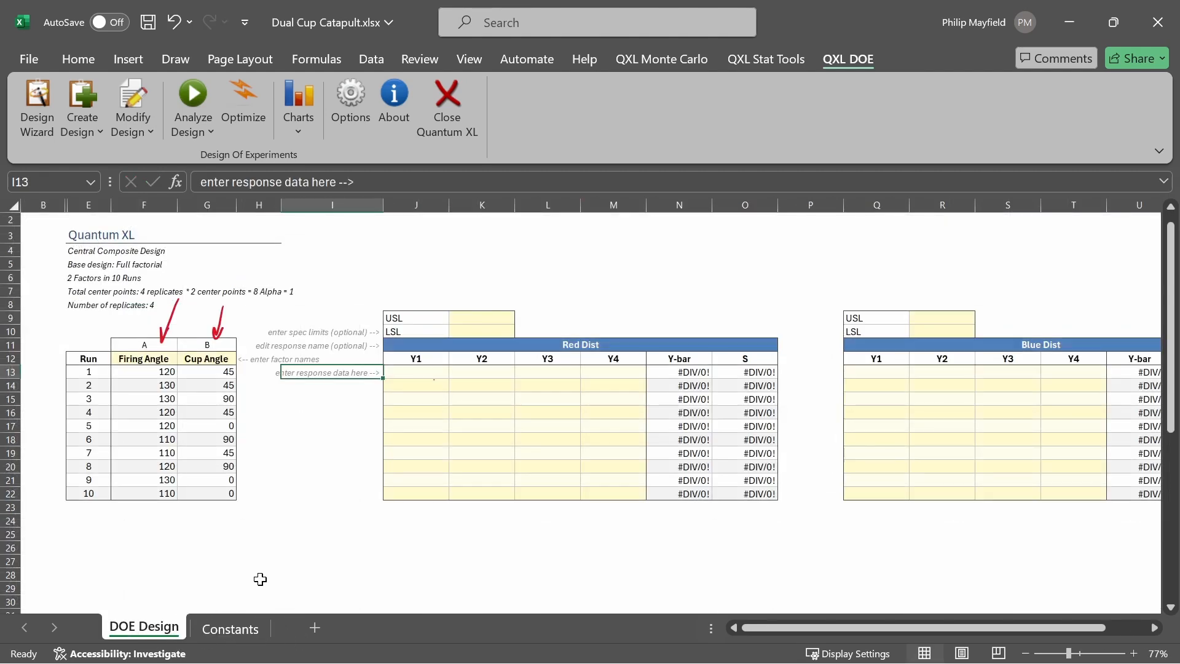
key("alt+Tab")
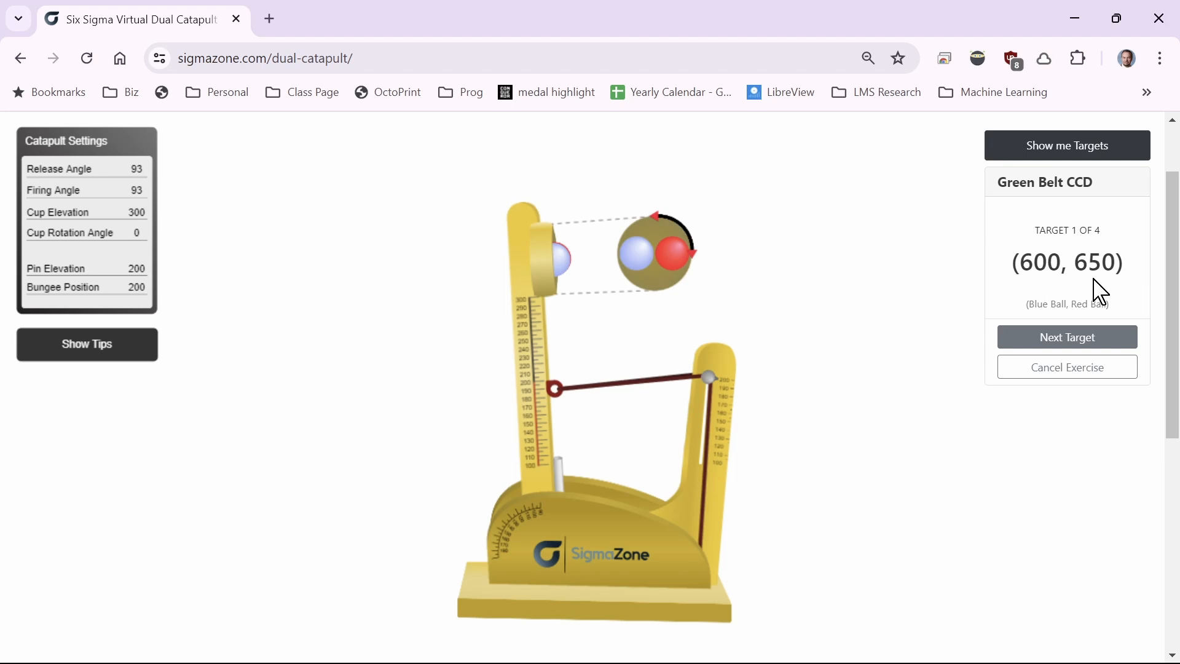
key("alt+Tab")
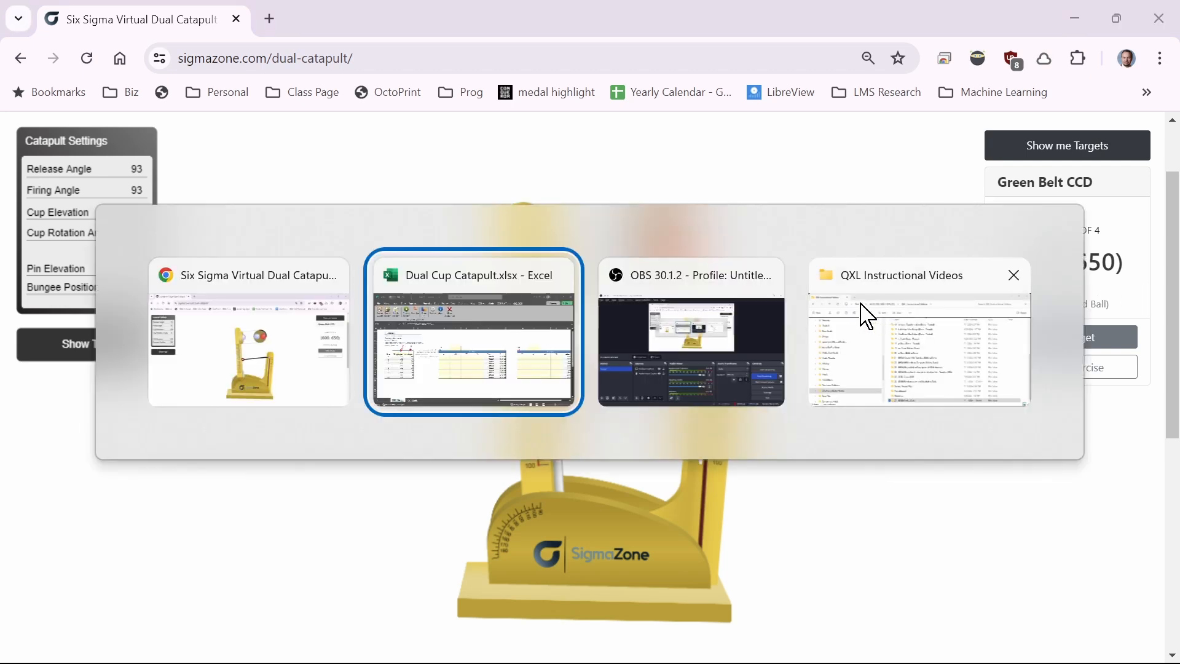
- Set the Red Dist spec limits in the Excel DOE Design sheet to USL 670 and LSL 630
left_click(479, 317)
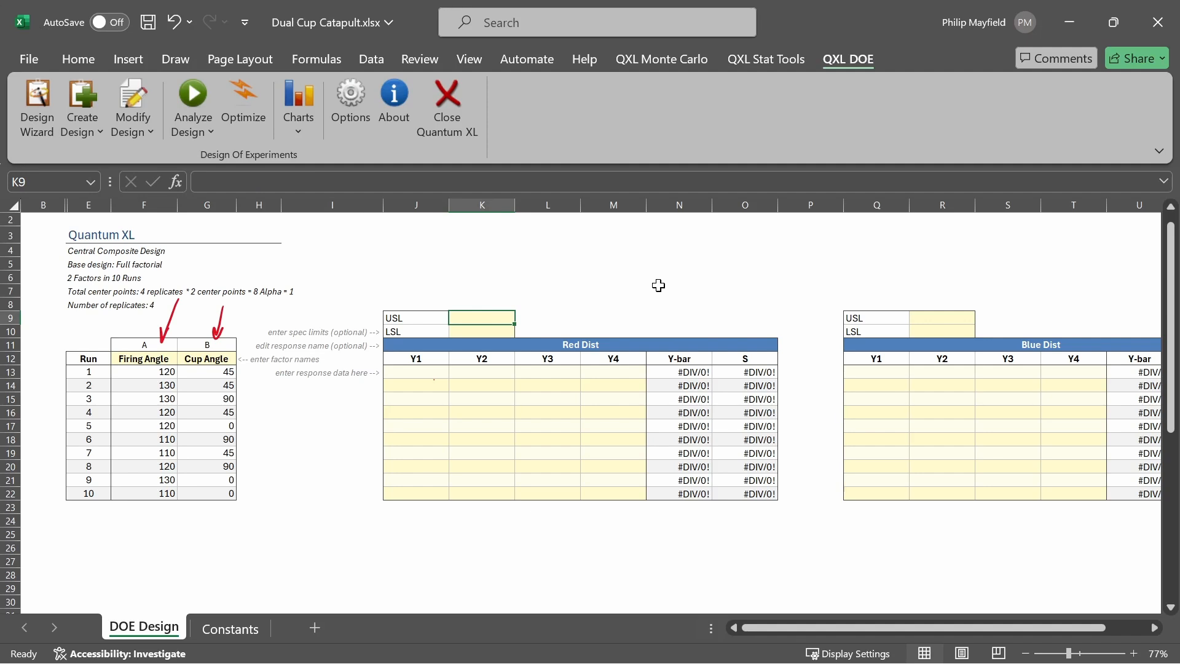
type("670")
key("Return")
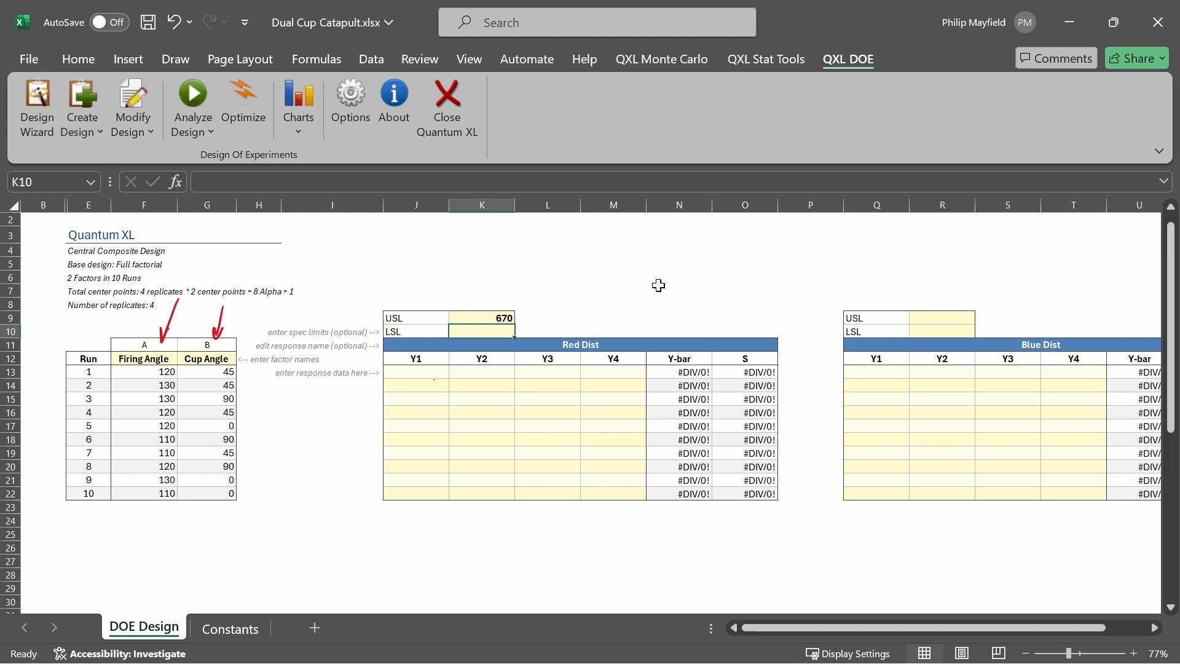
type("630")
key("Return")
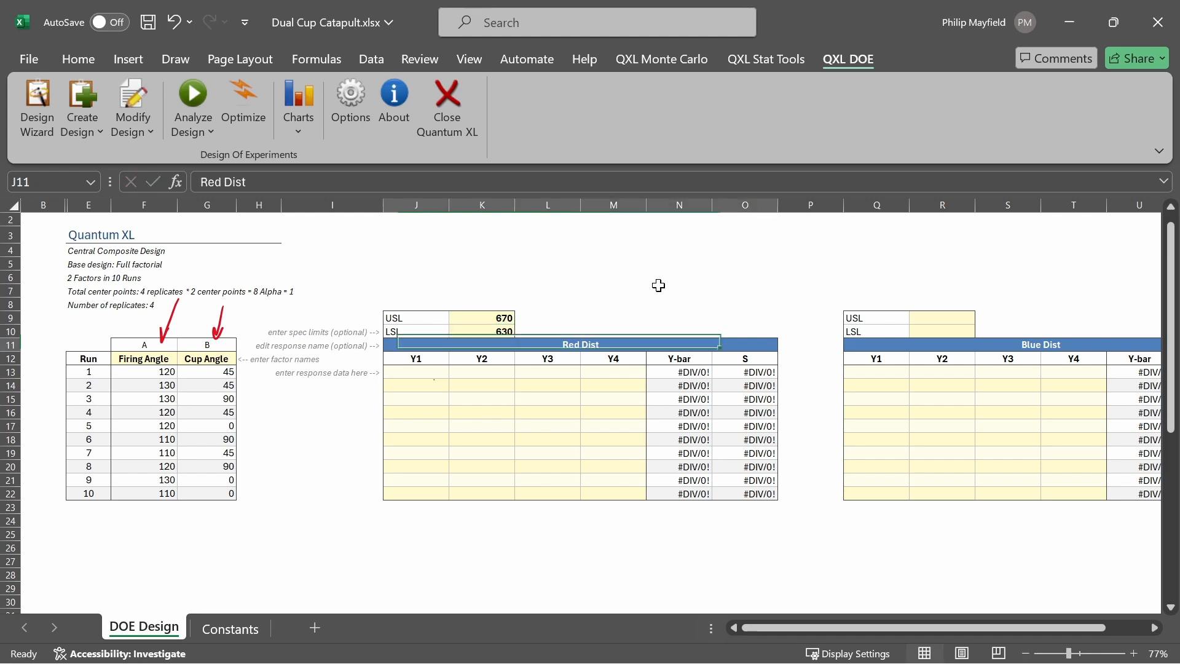
- Set the Blue Dist spec limits to USL 620 and LSL 580
left_click(928, 319)
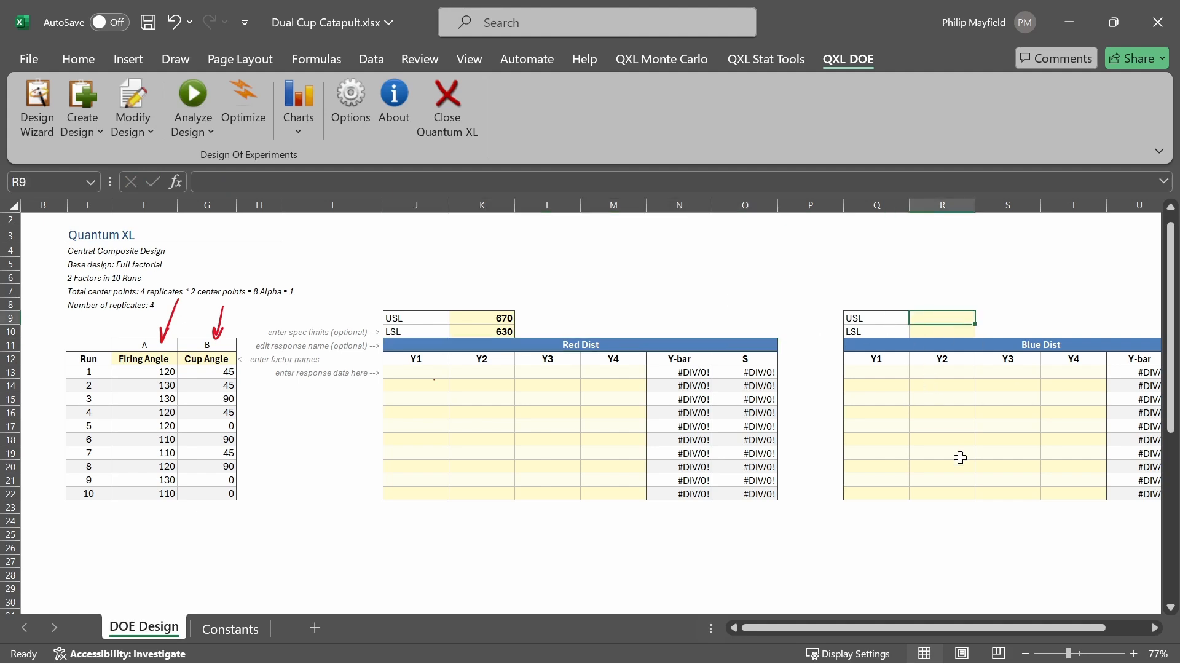
type("620")
key("Return")
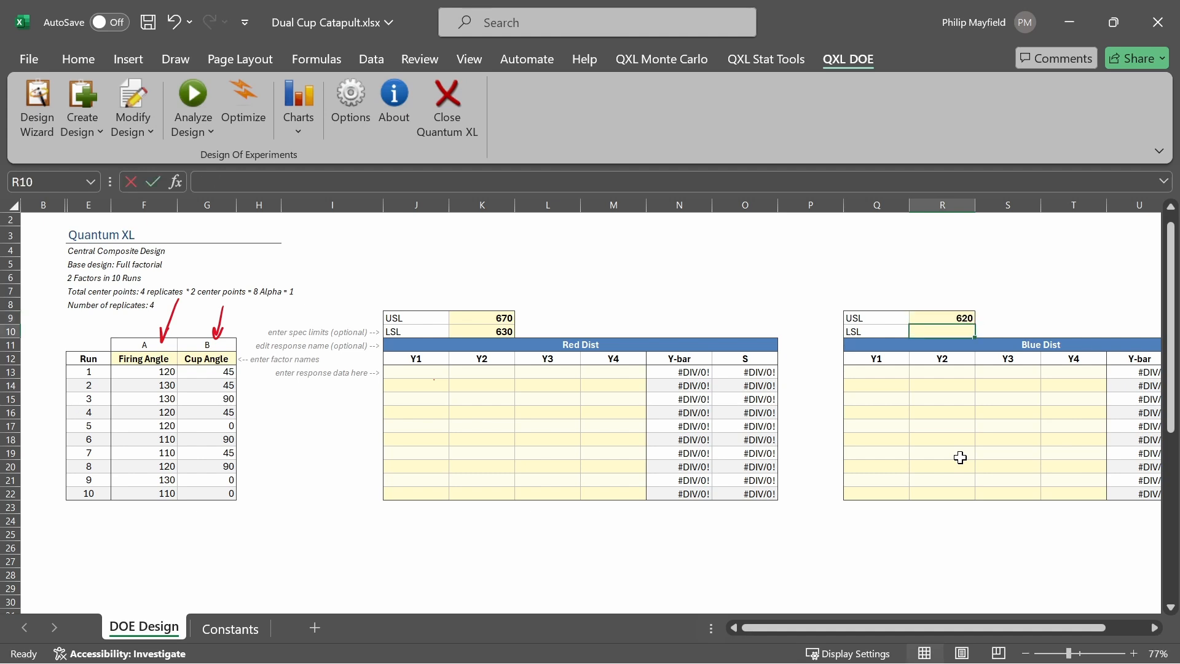
type("580")
key("Return")
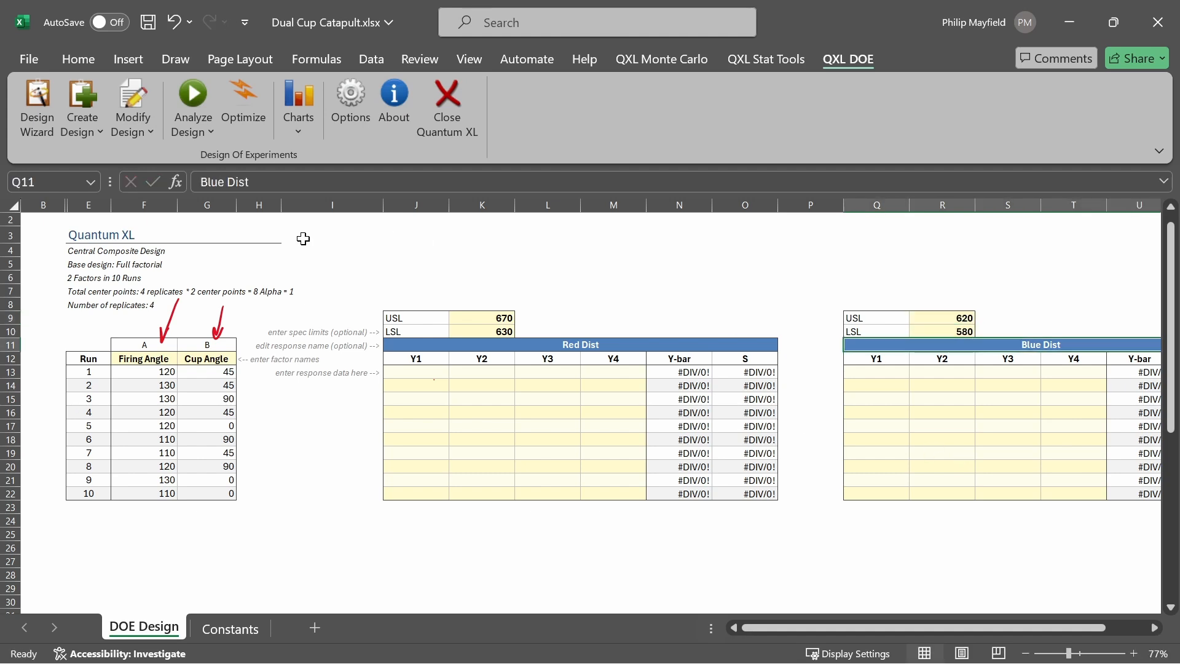
- Convert the design's replicates from table to stacked format and randomize the run order
left_click(303, 442)
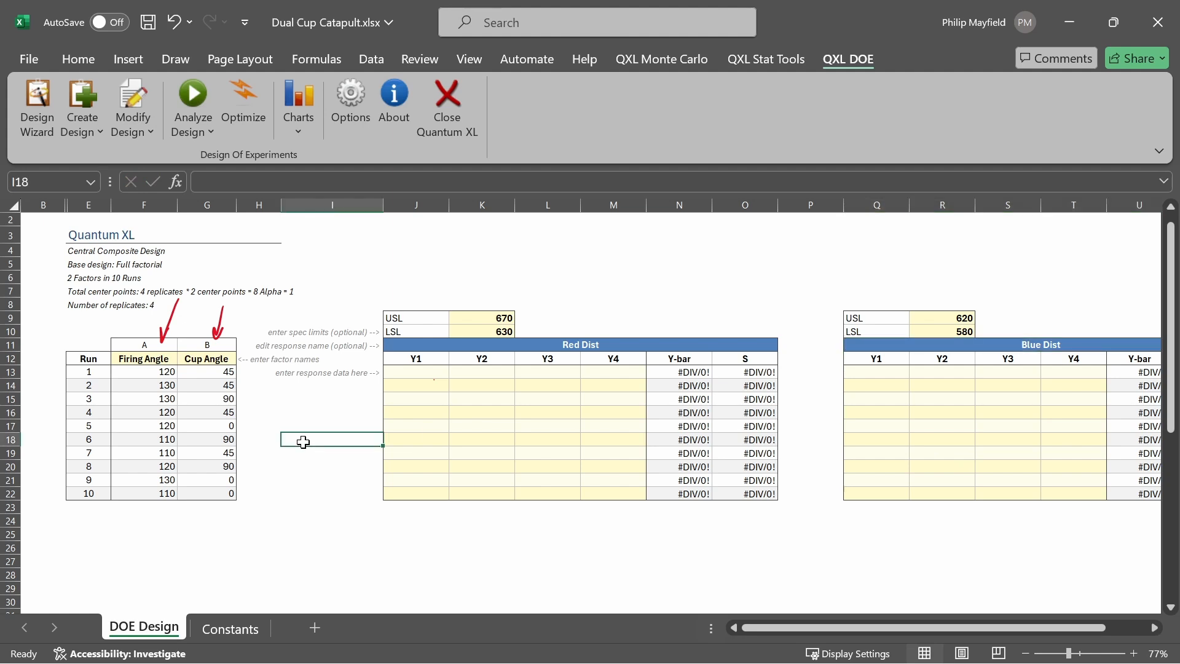
left_click(150, 132)
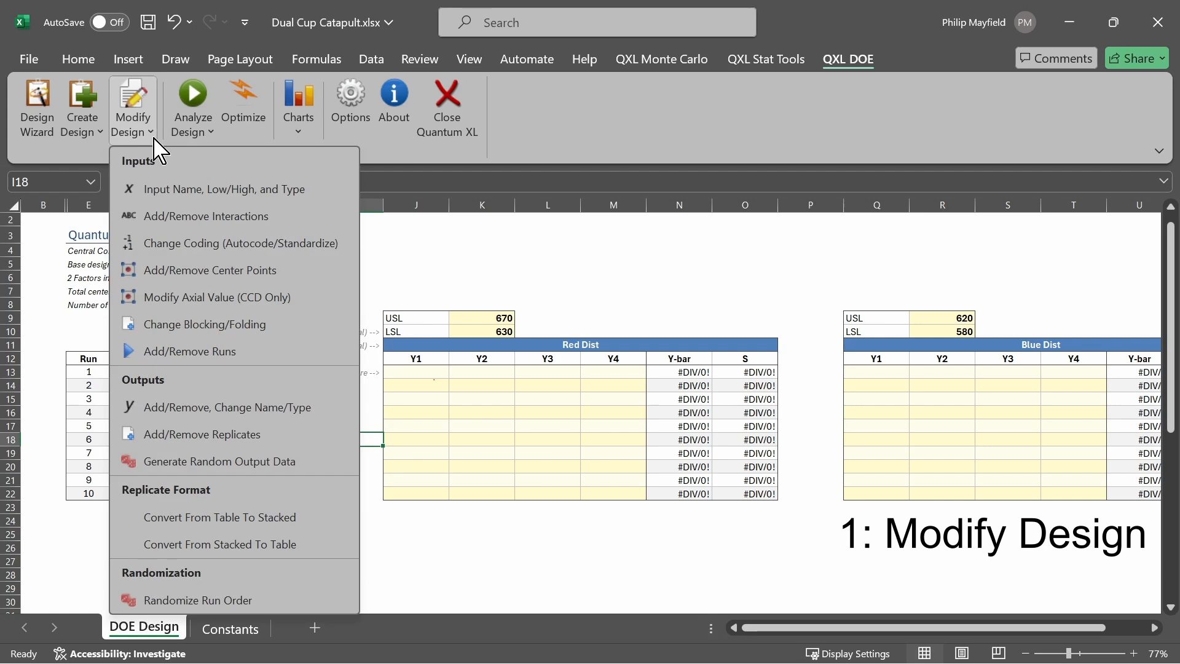
left_click(316, 517)
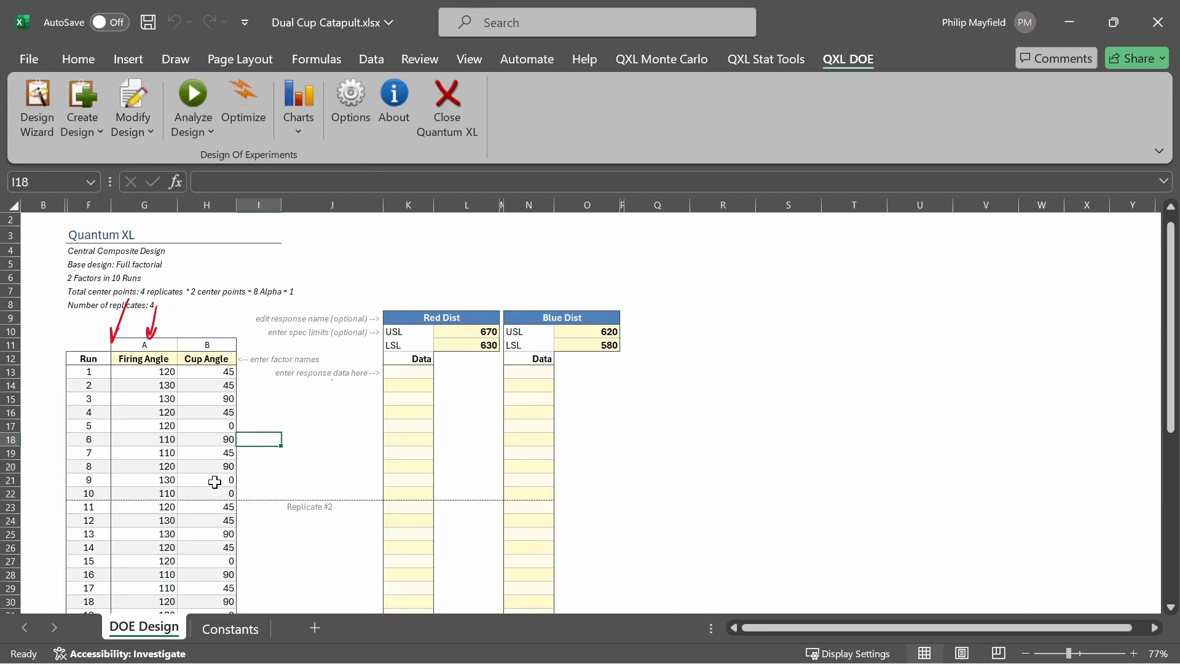
left_click(132, 126)
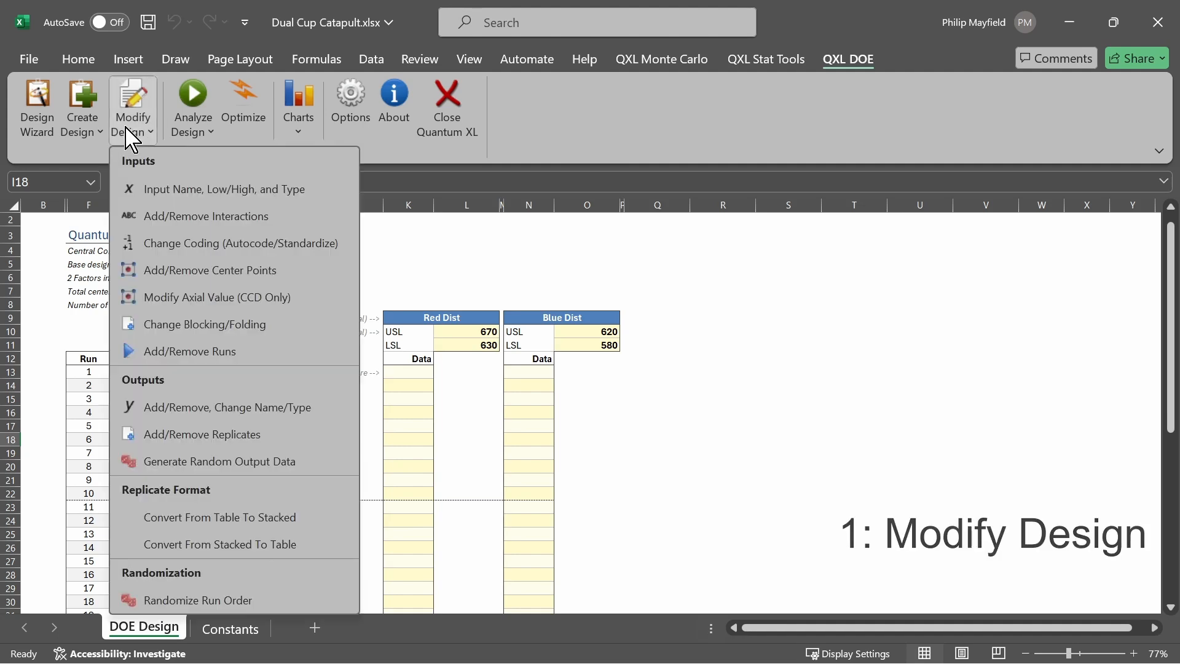
left_click(253, 599)
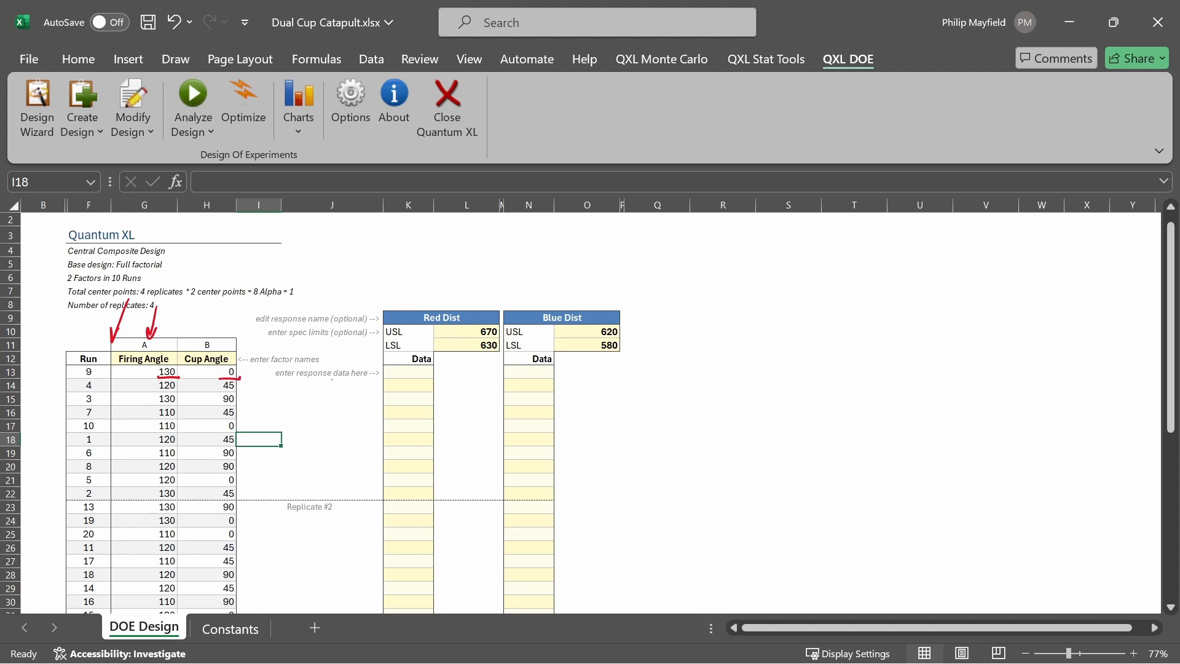
- Switch to the catapult page in Chrome and fire a shot with firing angle 130, cup rotation angle 0 and release angle 185
left_click_drag(390, 380, 423, 378)
left_click_drag(511, 383, 548, 381)
key("alt+Tab")
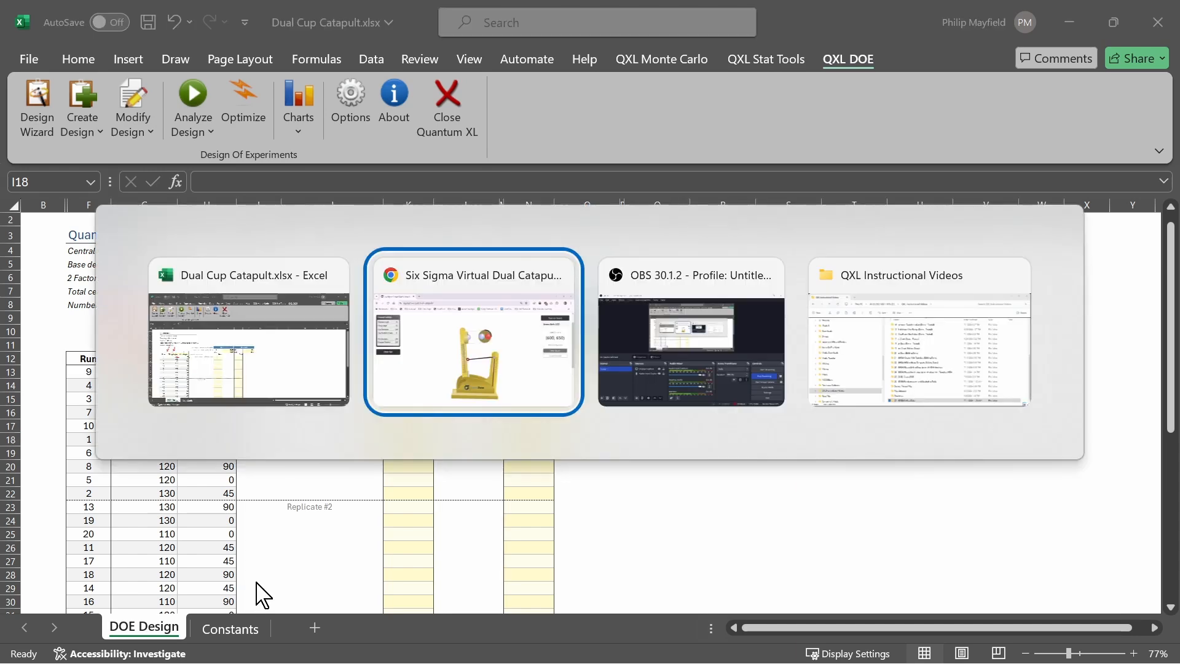
left_click_drag(559, 470, 508, 481)
key("alt+Tab")
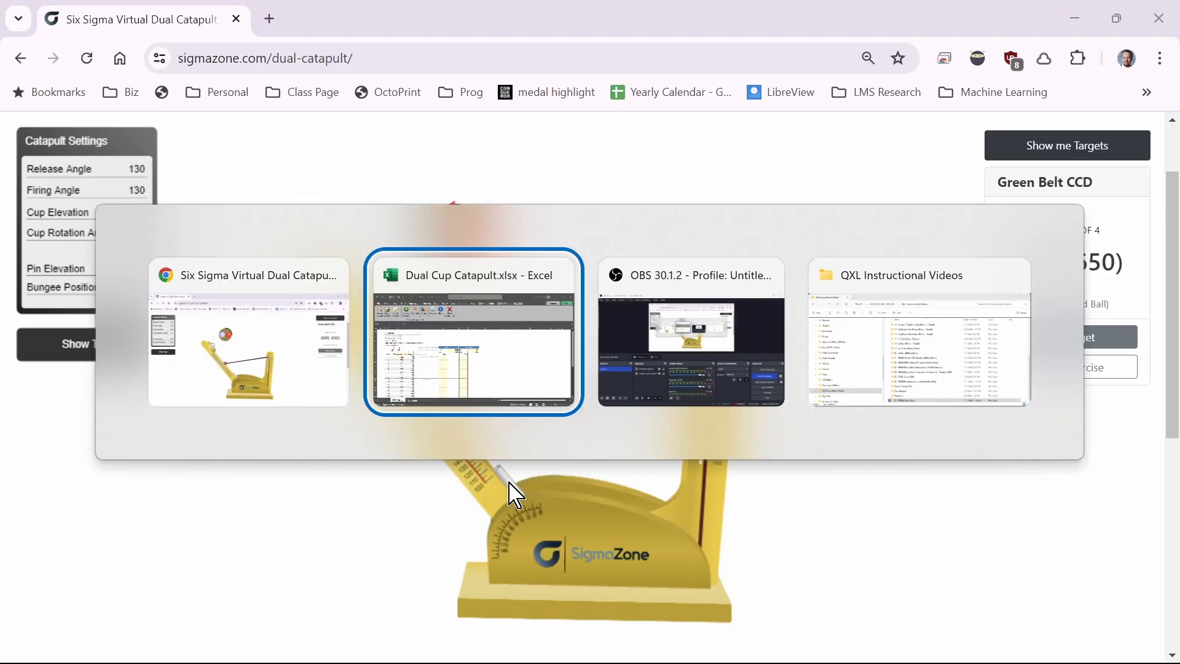
key("alt+Tab")
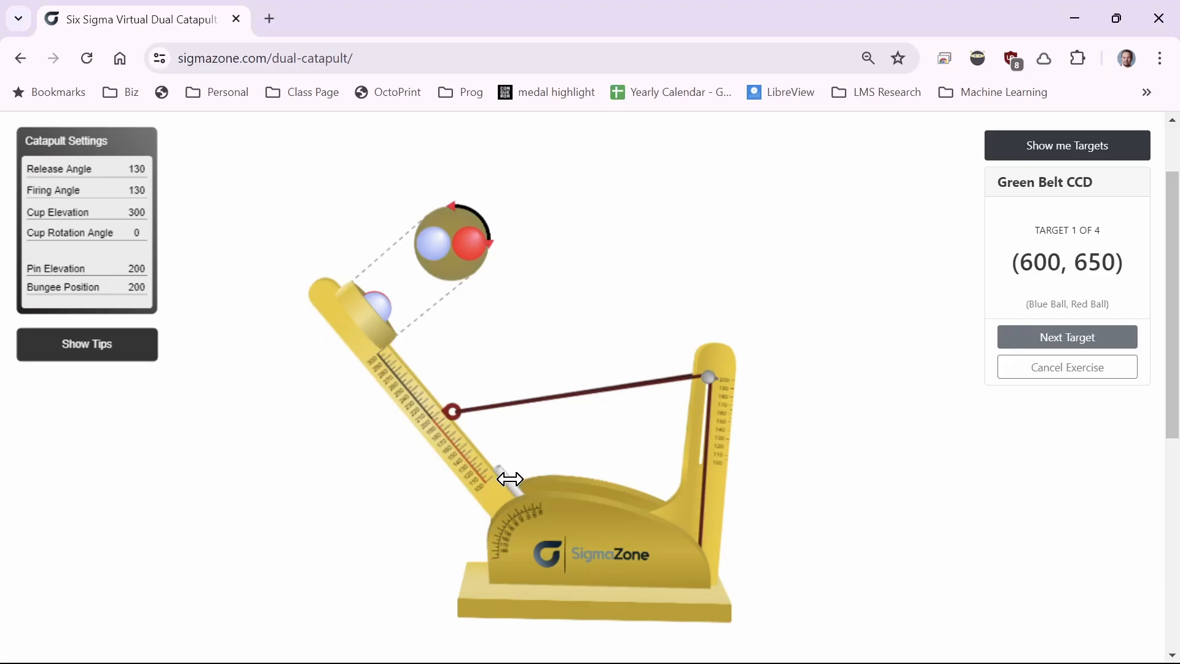
mouse_move(469, 233)
left_click_drag(324, 299, 177, 661)
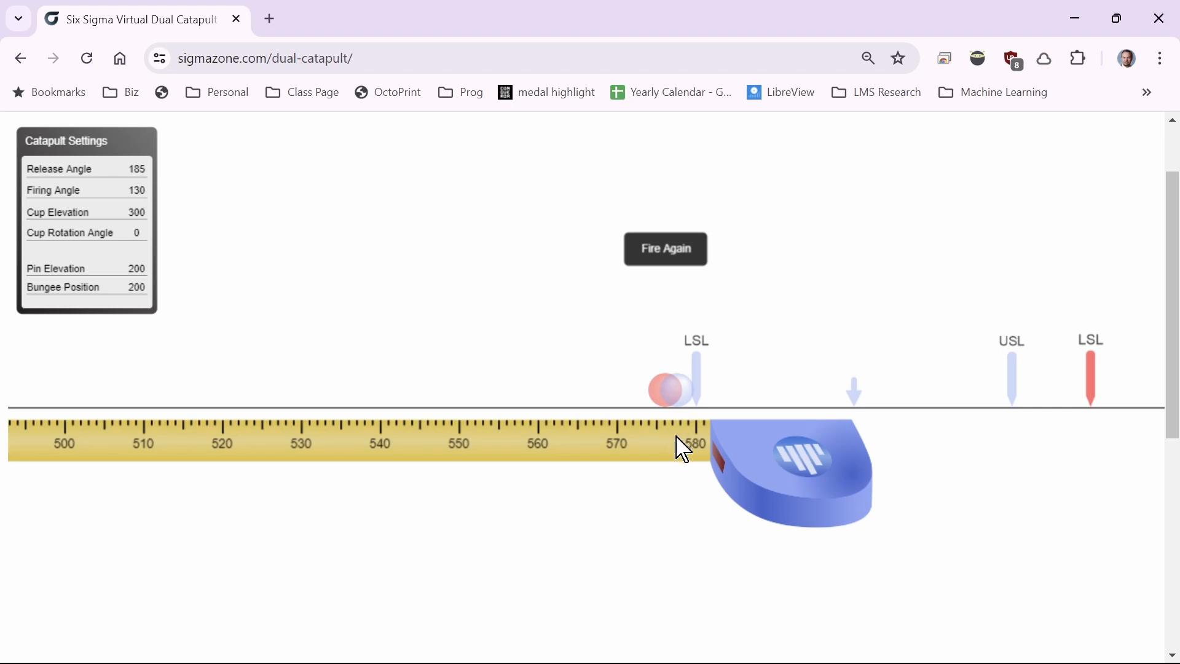
- Record the first run's distances in the Excel DOE Design sheet as 576 for Red Dist and 578 for Blue Dist
key("alt+Tab")
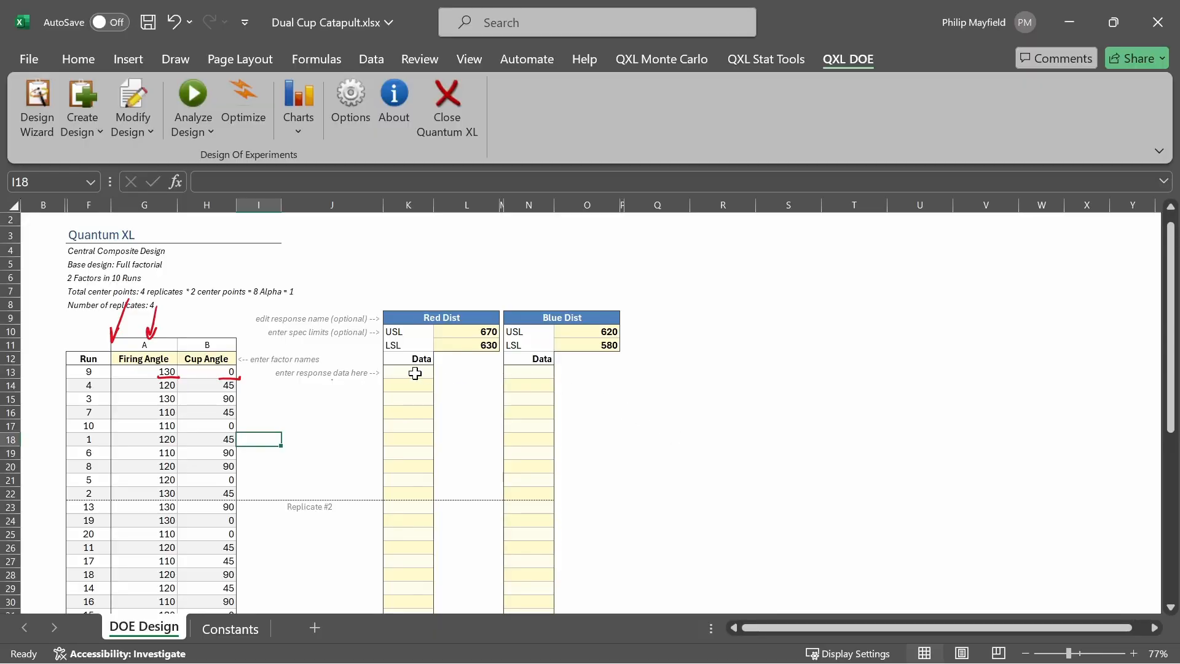
left_click(415, 373)
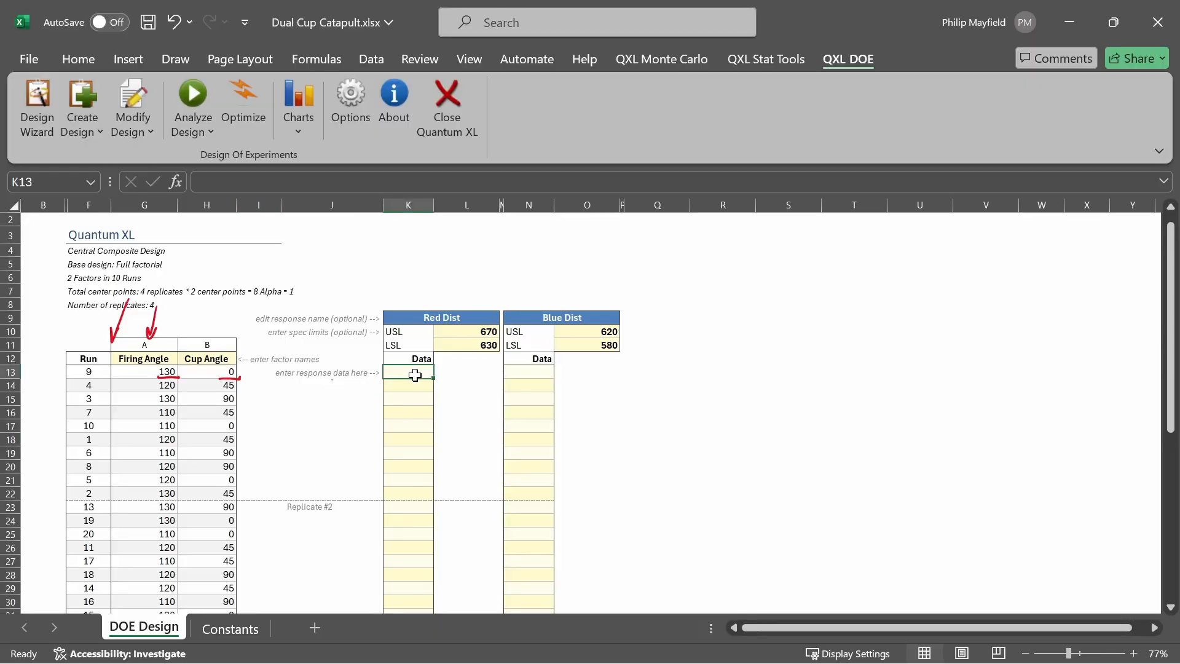
type("576")
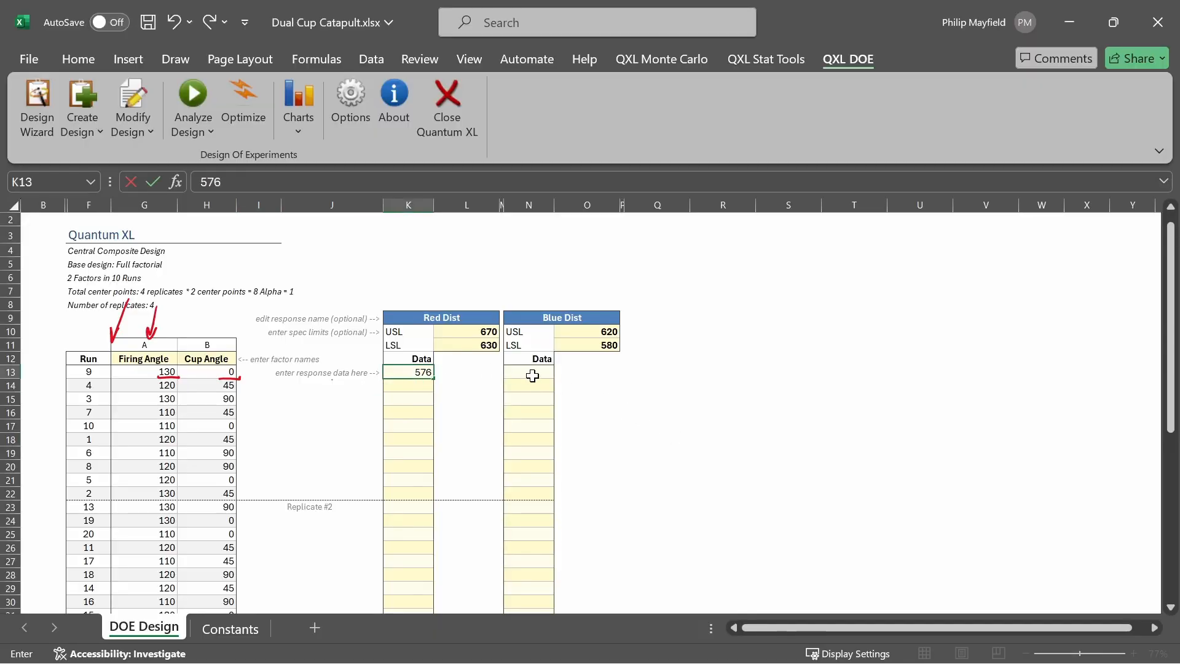
left_click(533, 373)
type("578")
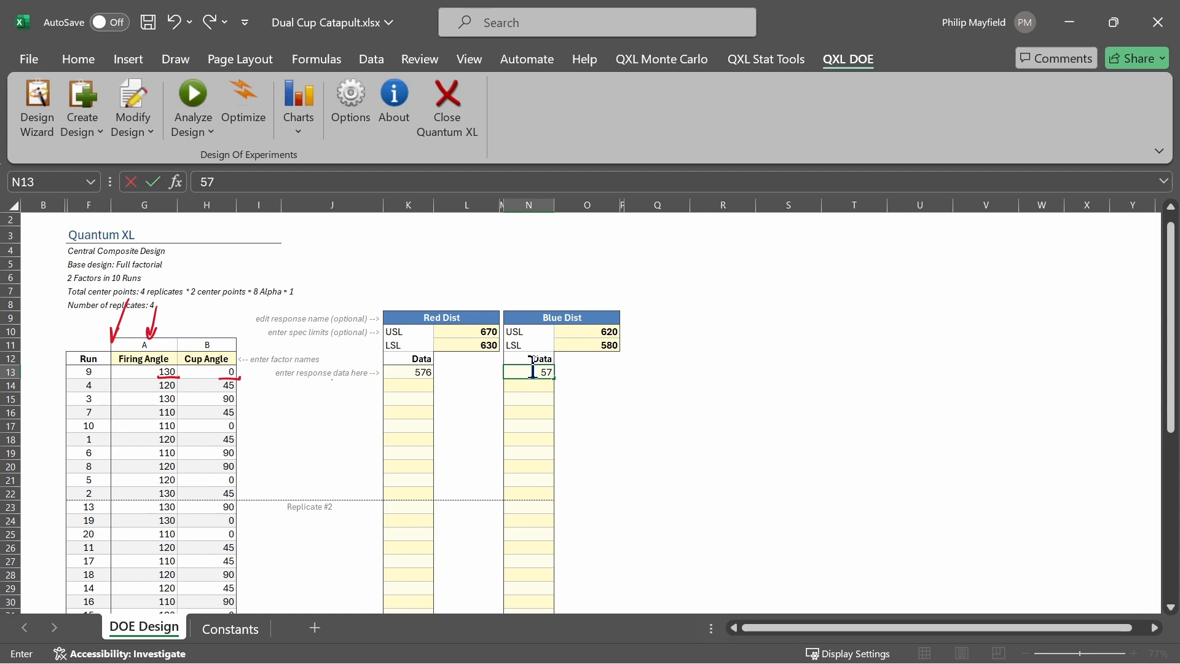
left_click(575, 371)
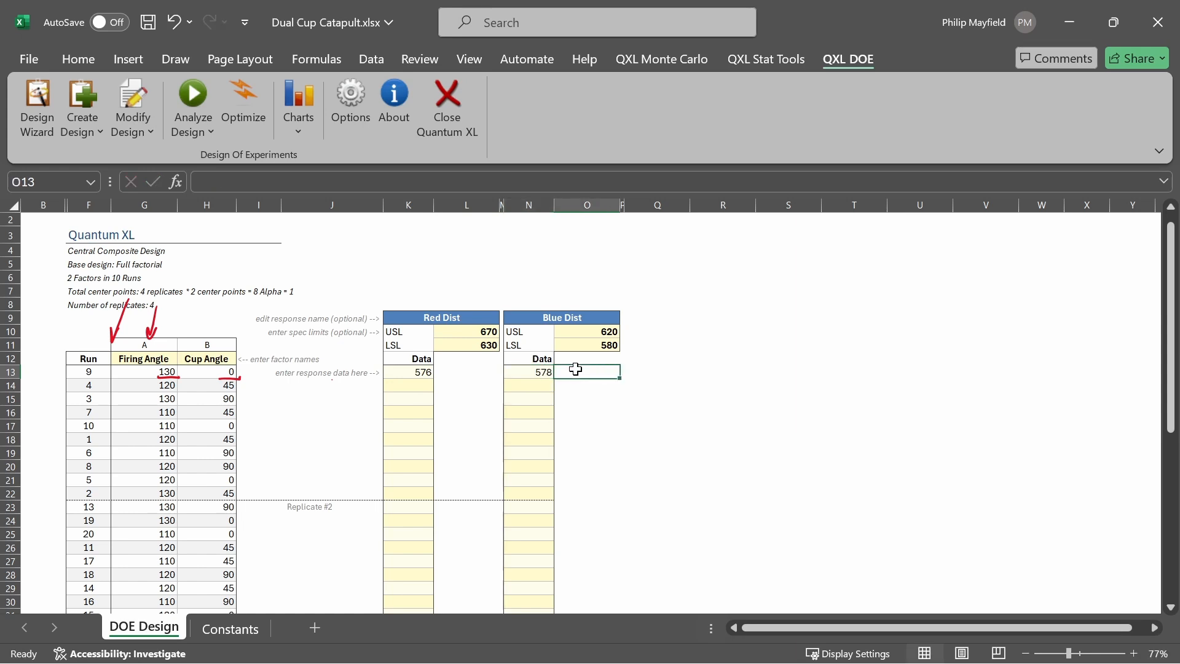
- Draw red downward arrows over the empty Red Dist and Blue Dist data cells below the first run
left_click_drag(414, 387, 409, 513)
mouse_move(400, 489)
left_mouse_down()
mouse_move(404, 501)
mouse_move(416, 494)
left_mouse_up()
left_click_drag(526, 395, 528, 496)
mouse_move(520, 475)
left_mouse_down()
mouse_move(528, 499)
mouse_move(533, 475)
left_mouse_up()
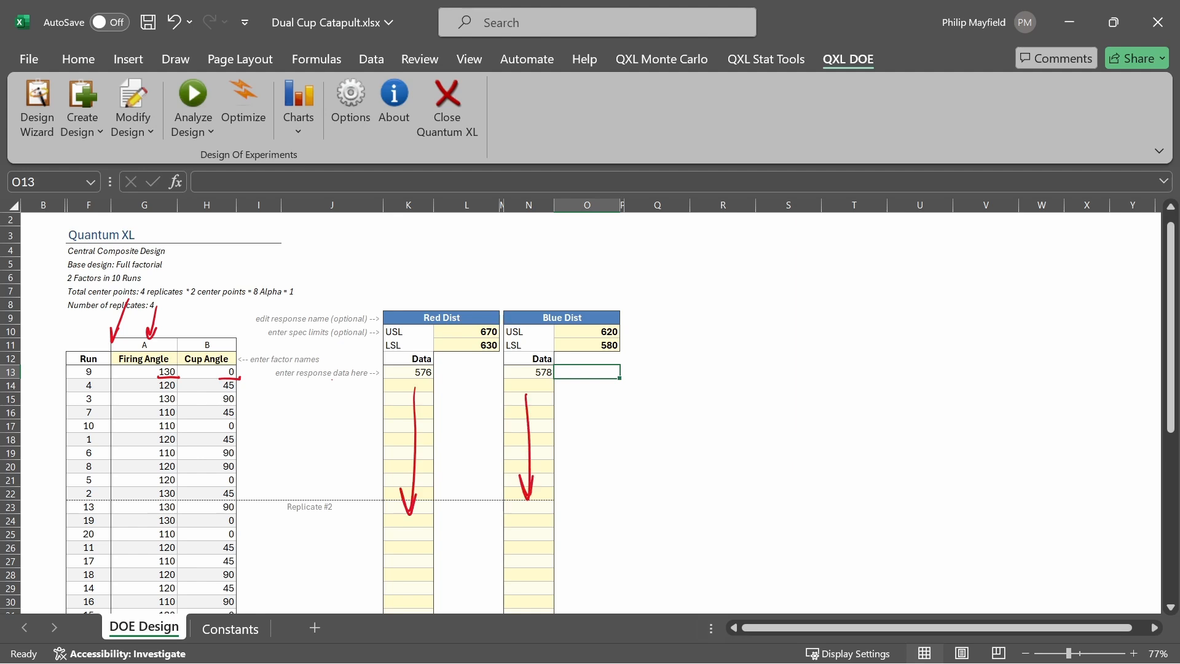